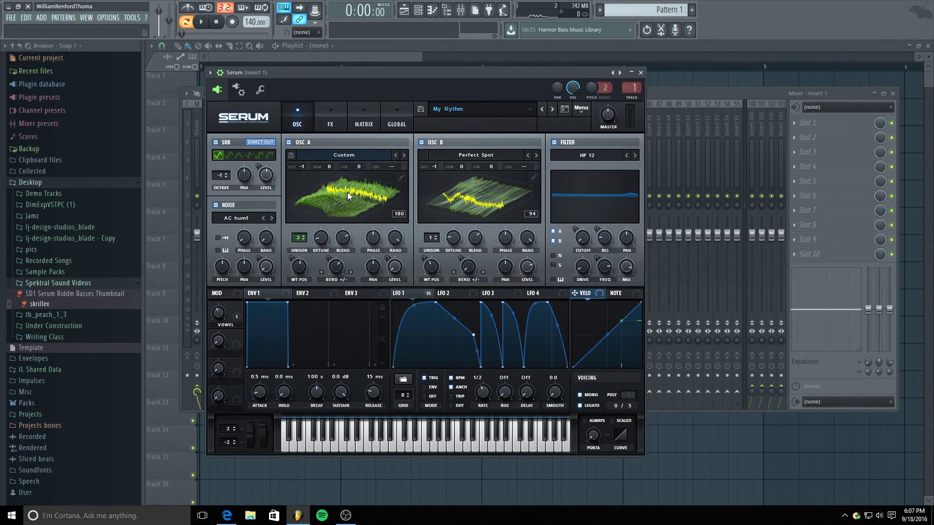
Compare the sub oscillator with its switch and direct output toggled, and check the resulting signal in the mixer.
{"action": "left_click", "coordinate": [216, 143]}
{"action": "left_click", "coordinate": [217, 141]}
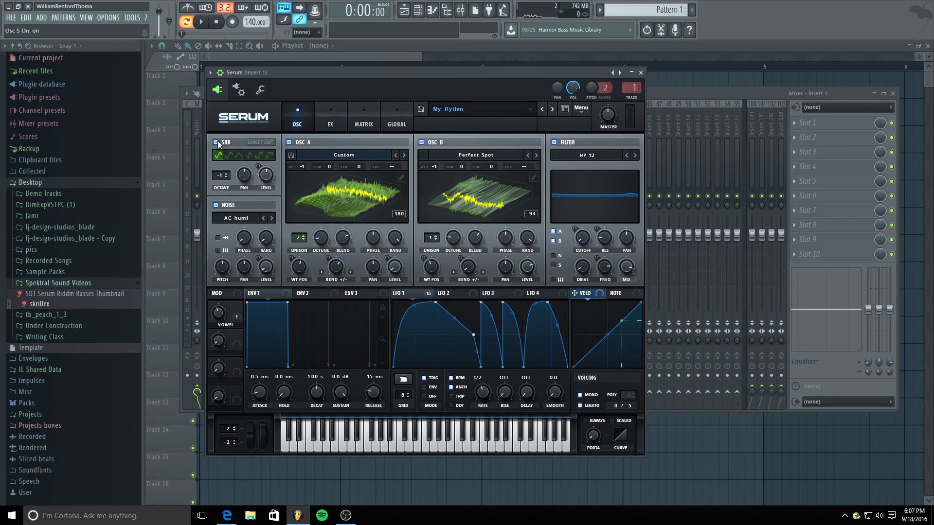
{"action": "left_click", "coordinate": [261, 142]}
{"action": "left_click", "coordinate": [672, 97]}
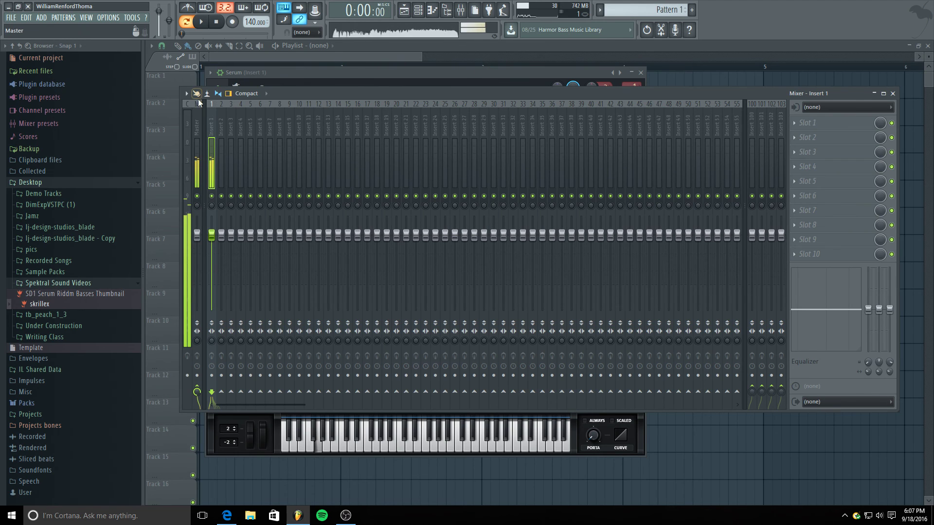
{"action": "left_click", "coordinate": [197, 124]}
{"action": "left_click", "coordinate": [209, 118]}
{"action": "left_click", "coordinate": [349, 72]}
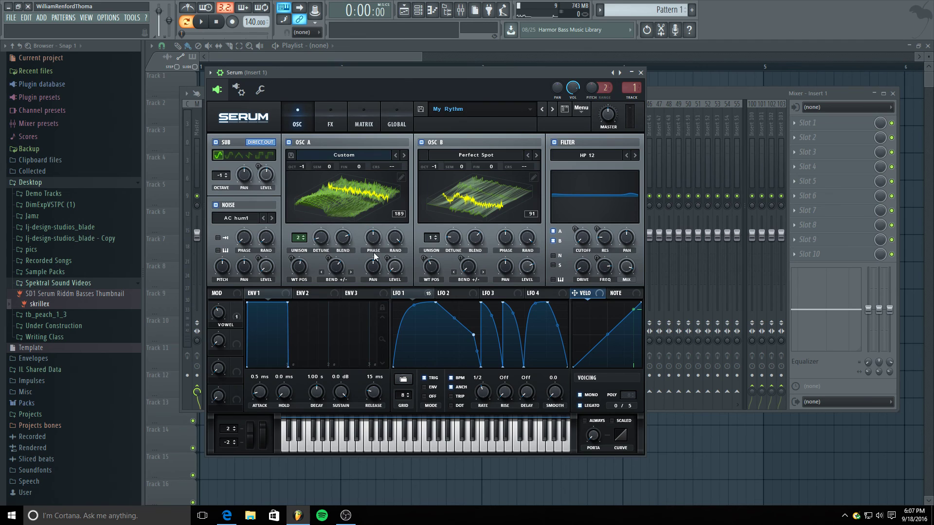
Select LFO 1 to show its modulation assignments, and check oscillator A's wavetable and unison setting.
{"action": "left_click", "coordinate": [429, 295]}
{"action": "left_click", "coordinate": [345, 217]}
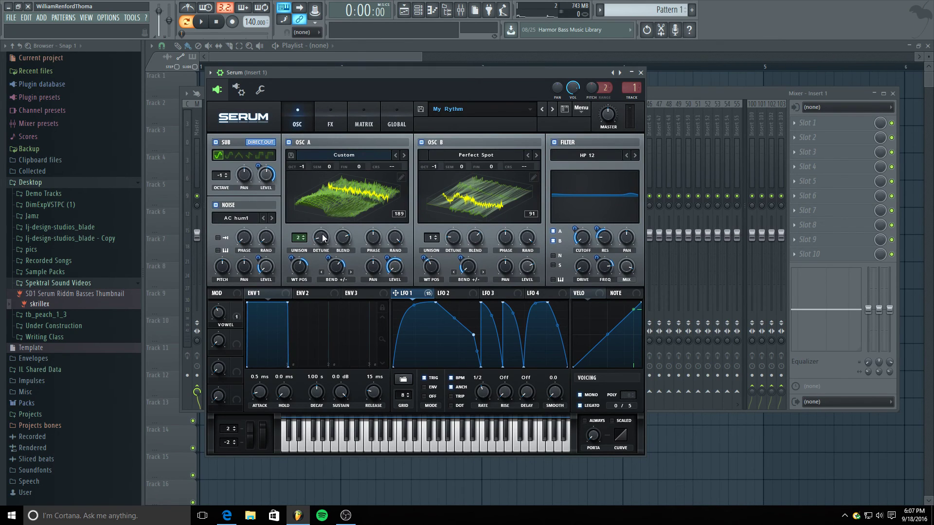
{"action": "left_click", "coordinate": [303, 236]}
{"action": "left_click", "coordinate": [303, 239]}
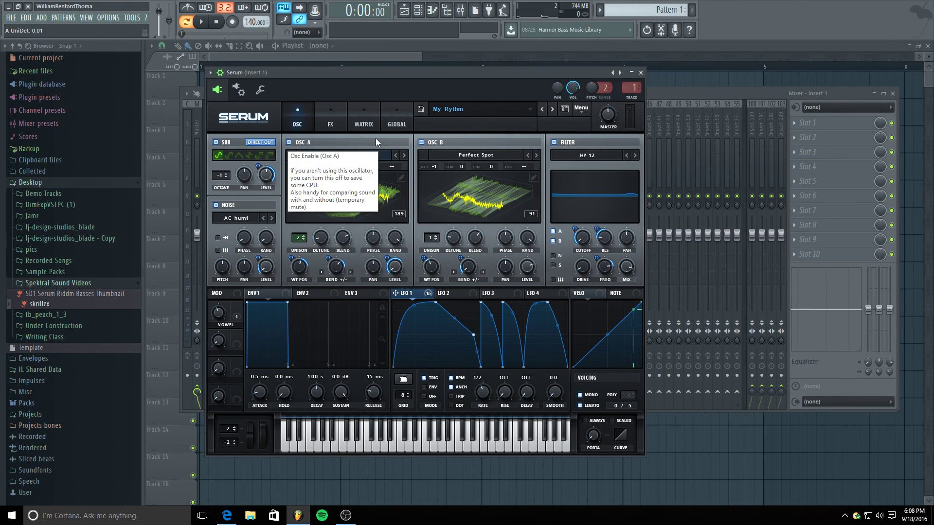
Isolate oscillator A by switching off oscillator B, the sub oscillator and the noise oscillator.
{"action": "left_click", "coordinate": [421, 142]}
{"action": "left_click", "coordinate": [215, 142]}
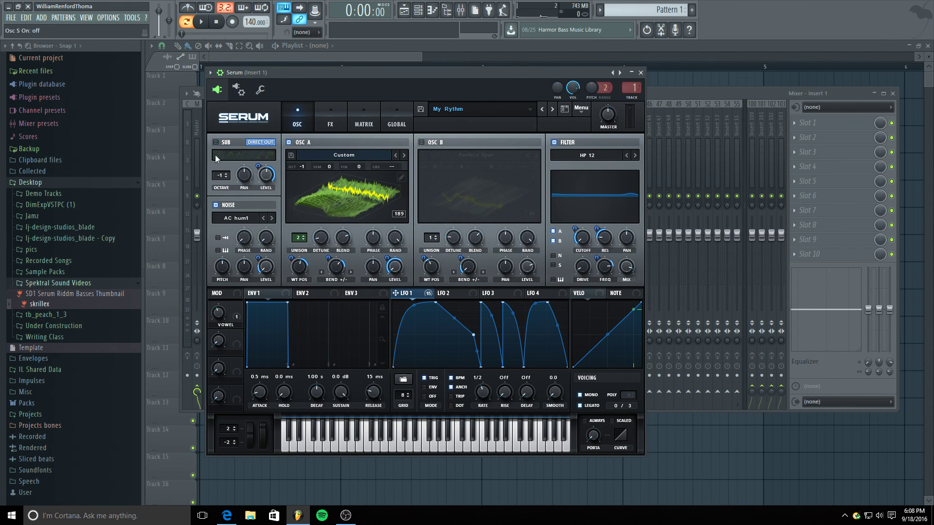
{"action": "left_click", "coordinate": [216, 204]}
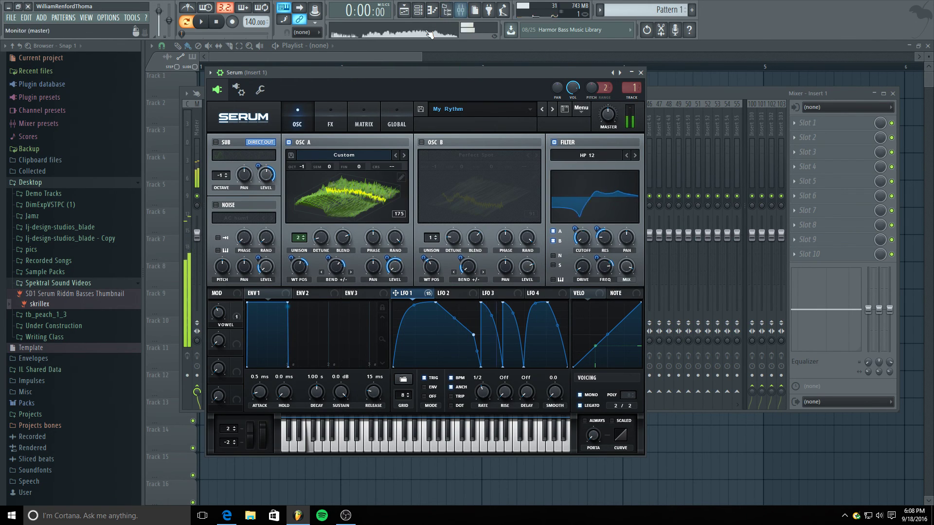
Isolate oscillator B by enabling it and switching off oscillator A, and show its wavetable in 2D.
{"action": "left_click", "coordinate": [423, 142]}
{"action": "left_click", "coordinate": [289, 142]}
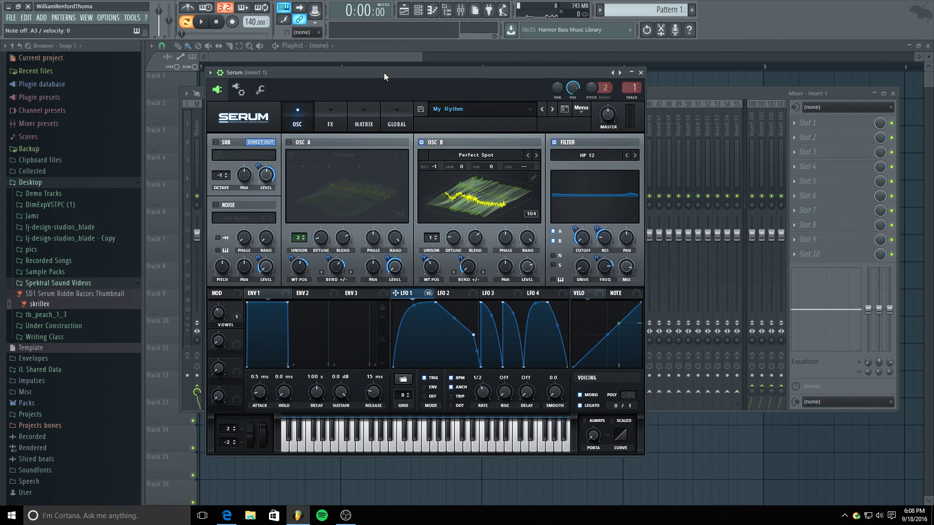
{"action": "left_click", "coordinate": [481, 180]}
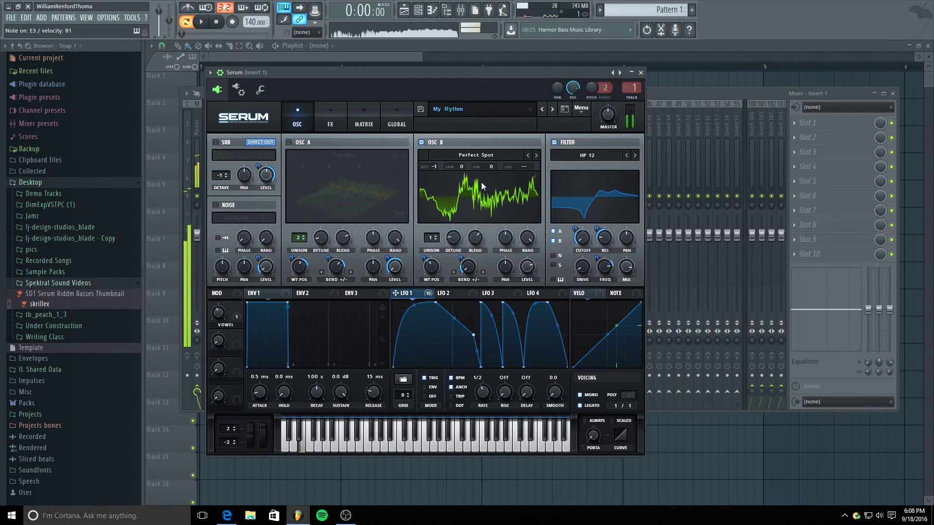
Isolate the noise oscillator by enabling it and leaving oscillators A and B switched off.
{"action": "left_click", "coordinate": [289, 143]}
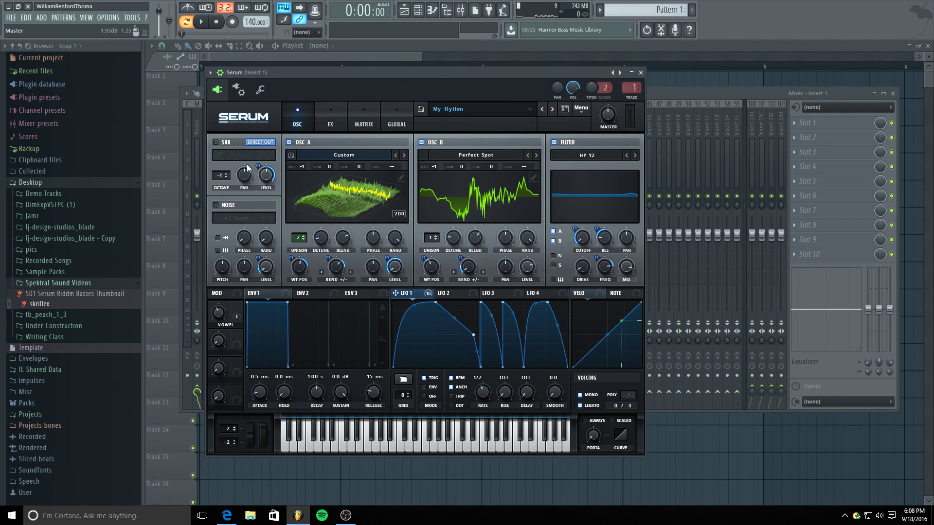
{"action": "left_click", "coordinate": [215, 205]}
{"action": "left_click", "coordinate": [289, 142]}
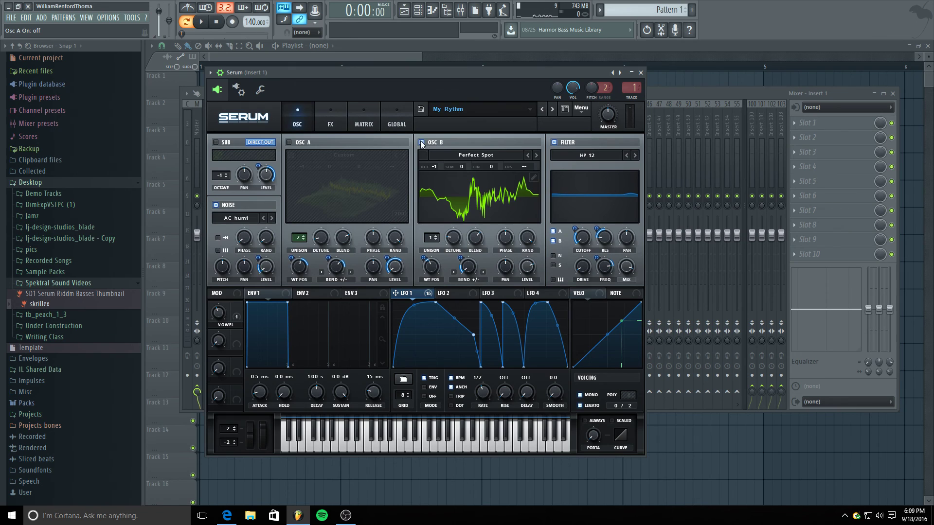
{"action": "left_click", "coordinate": [420, 142]}
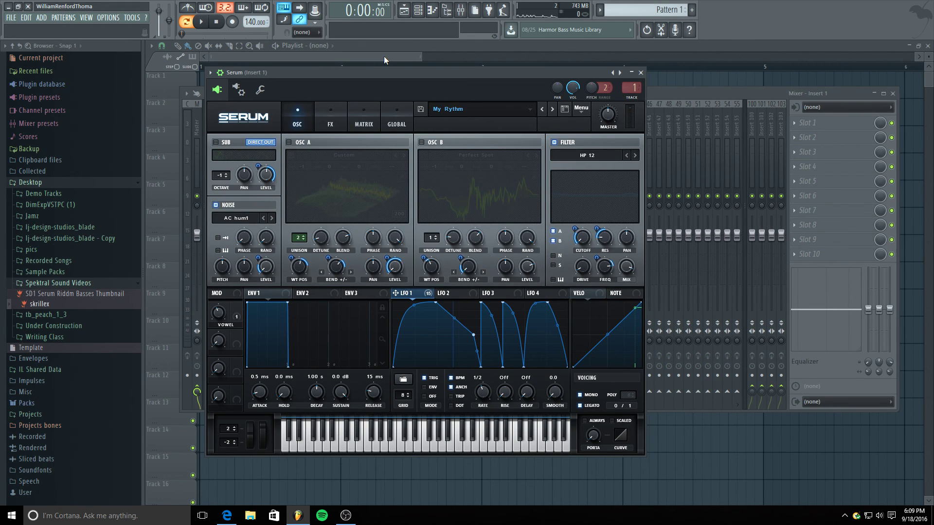
Re-enable oscillators A and B and compare the sound with the noise oscillator off and on.
{"action": "left_click", "coordinate": [289, 141]}
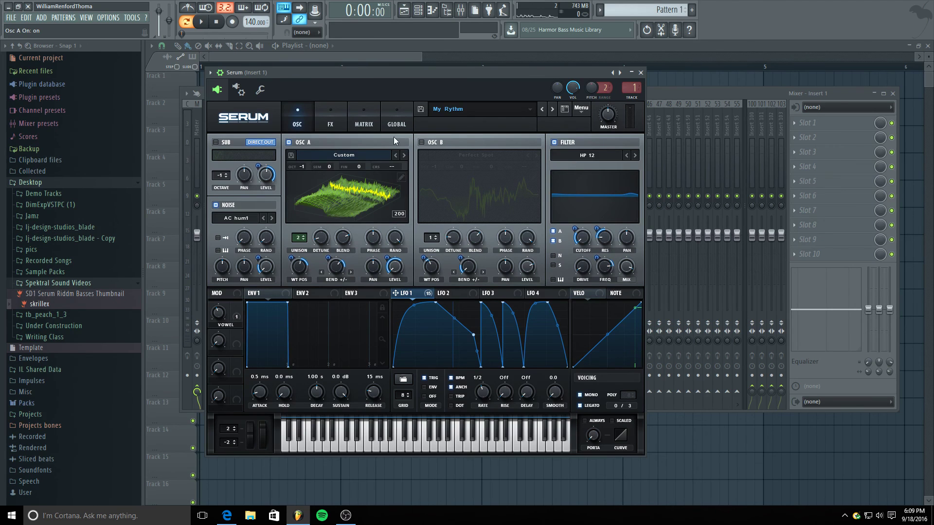
{"action": "left_click", "coordinate": [421, 141]}
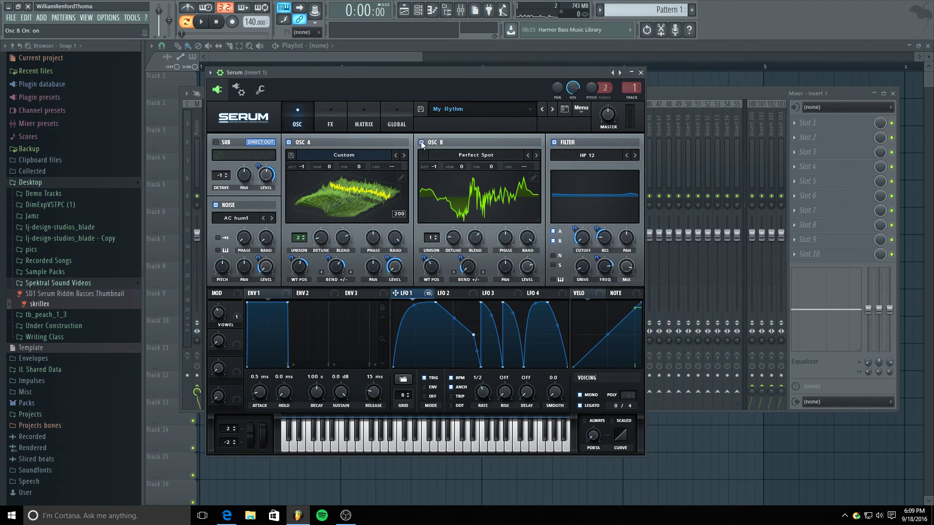
{"action": "left_click", "coordinate": [216, 206]}
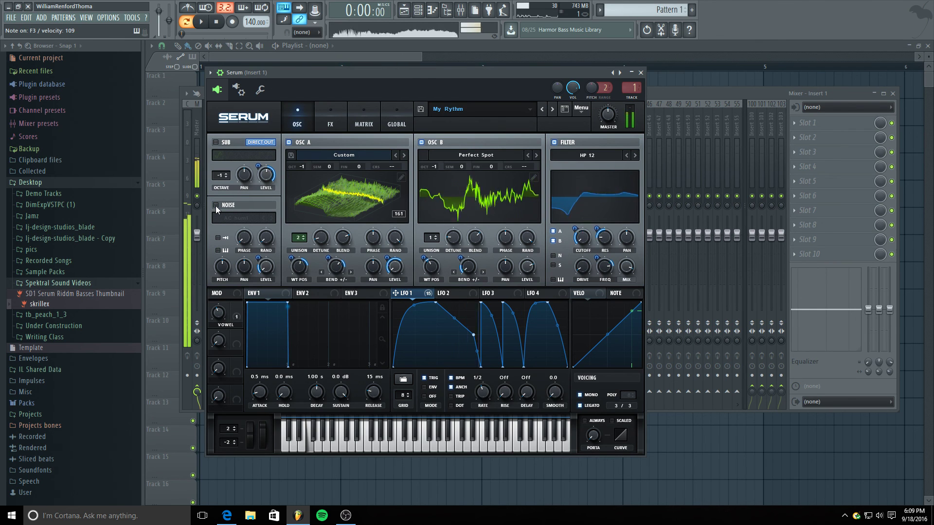
{"action": "left_click", "coordinate": [216, 206]}
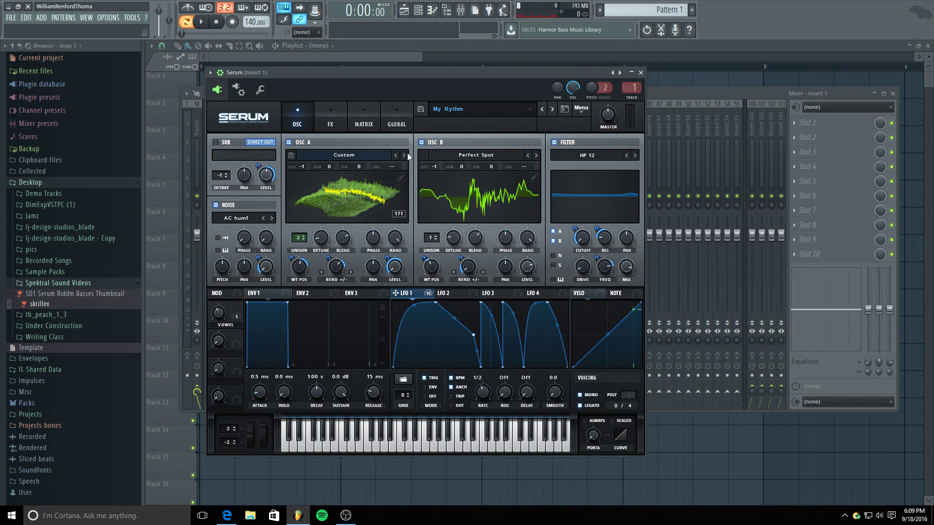
Return oscillator B's wavetable display to the 3D view and re-enable the sub oscillator.
{"action": "left_click", "coordinate": [368, 194]}
{"action": "left_click", "coordinate": [363, 195]}
{"action": "left_click", "coordinate": [460, 182]}
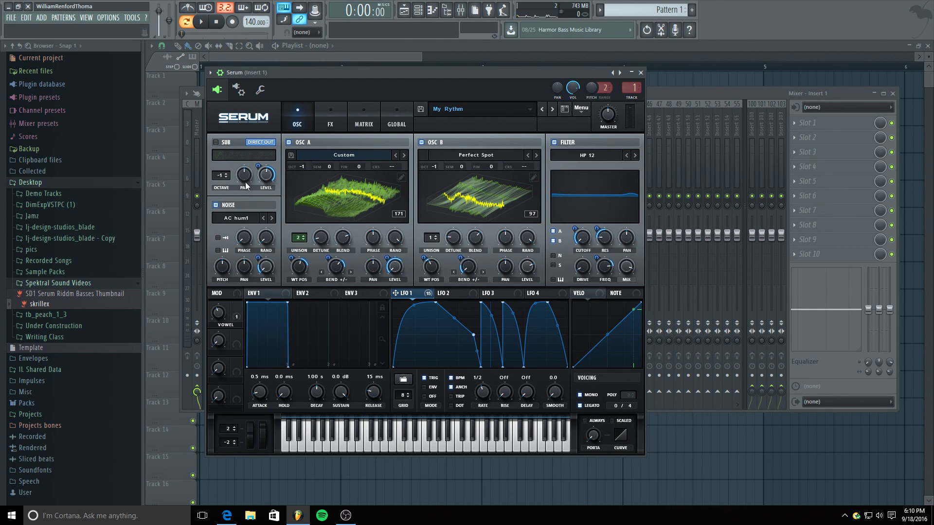
{"action": "left_click", "coordinate": [216, 142]}
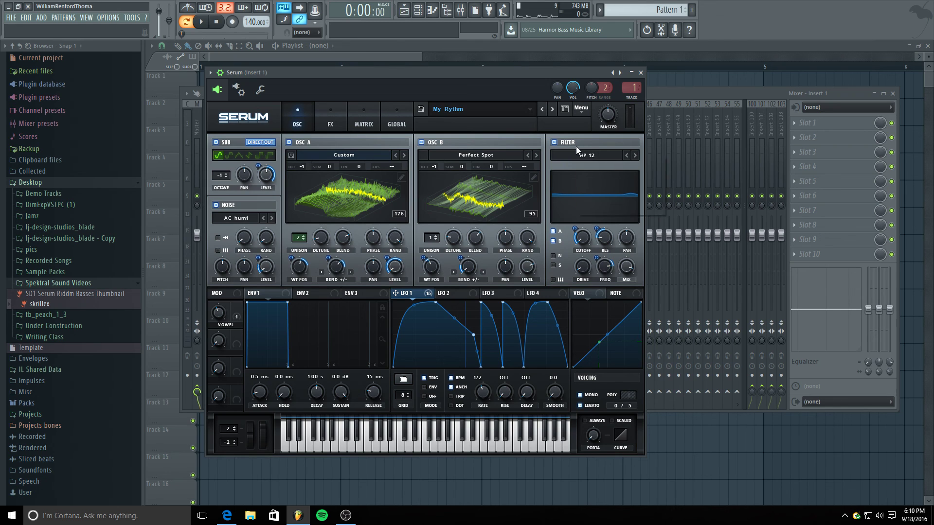
Compare the sound with the filter off and on, and look through the Multi filter types without changing HP 12.
{"action": "left_click", "coordinate": [554, 143]}
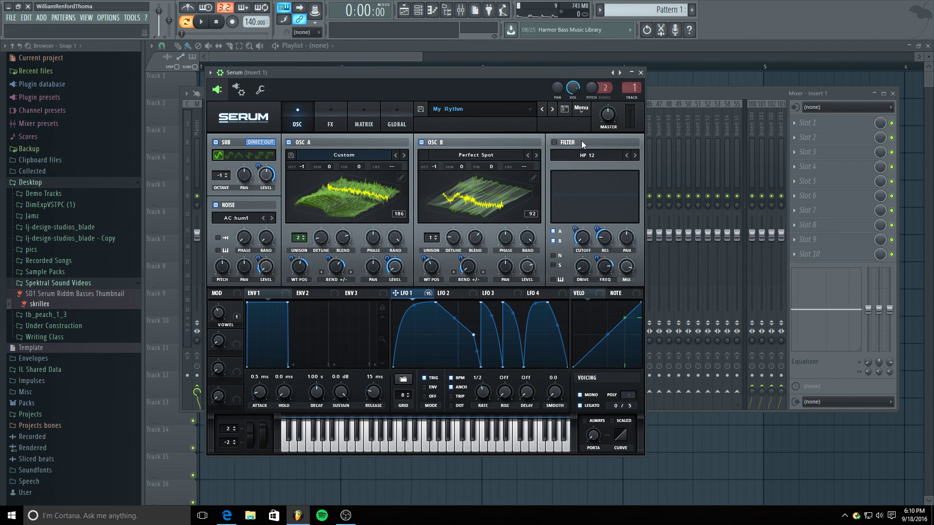
{"action": "mouse_move", "coordinate": [581, 141]}
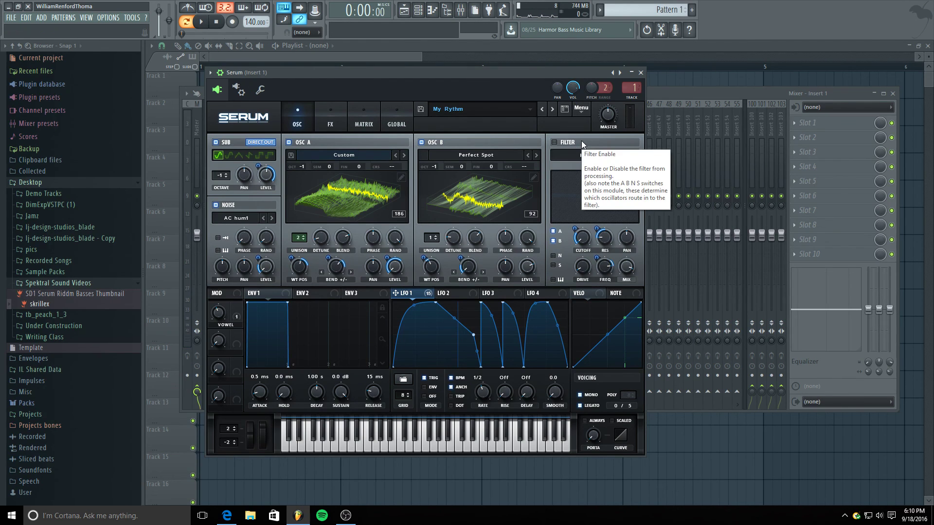
{"action": "left_click", "coordinate": [553, 143]}
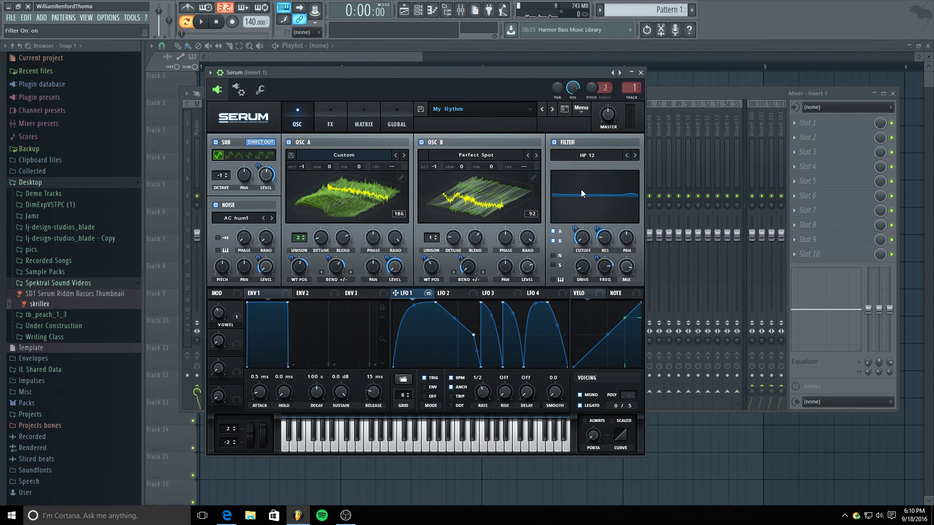
{"action": "left_click", "coordinate": [589, 159]}
{"action": "mouse_move", "coordinate": [588, 177]}
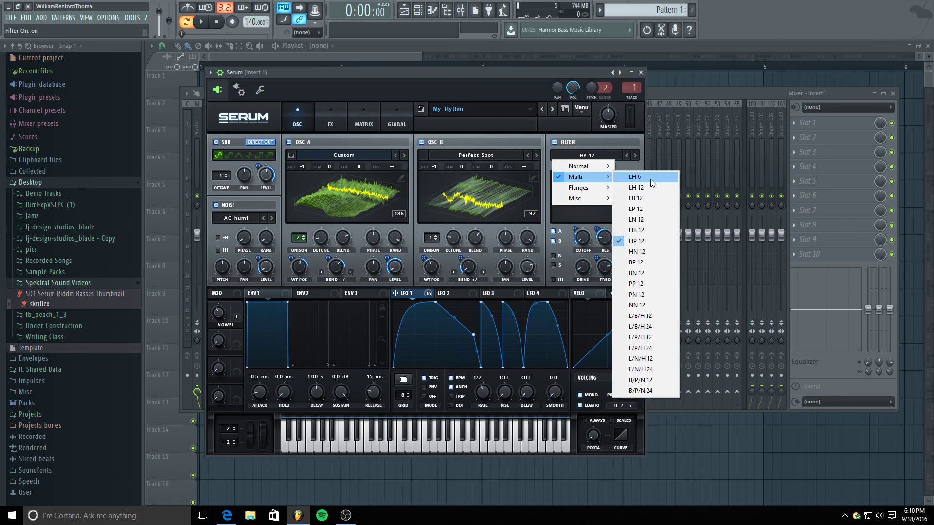
{"action": "left_click", "coordinate": [572, 71]}
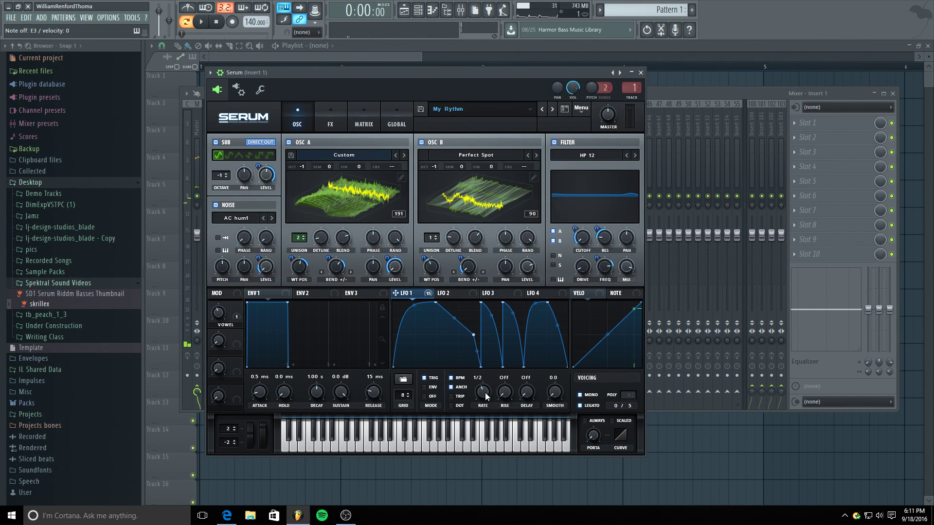
Set the LFO 1 rate to bar and check the options of the filter's cutoff.
{"action": "left_click_drag", "start_coordinate": [485, 396], "coordinate": [480, 400]}
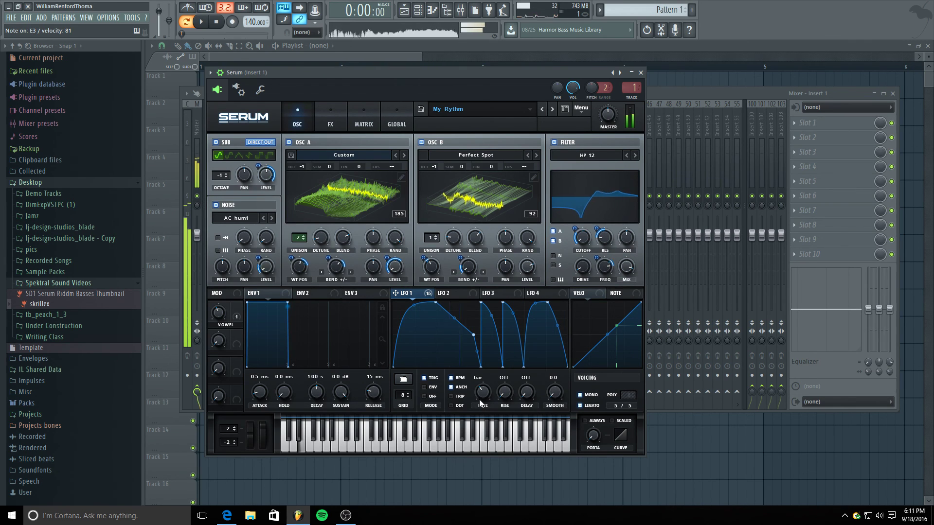
{"action": "right_click", "coordinate": [581, 247]}
{"action": "left_click", "coordinate": [573, 196]}
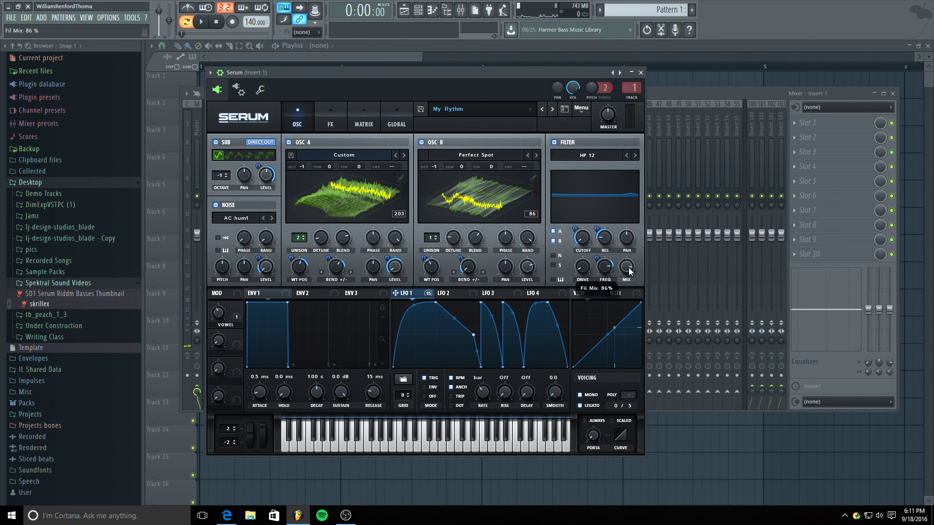
{"action": "mouse_move", "coordinate": [577, 238]}
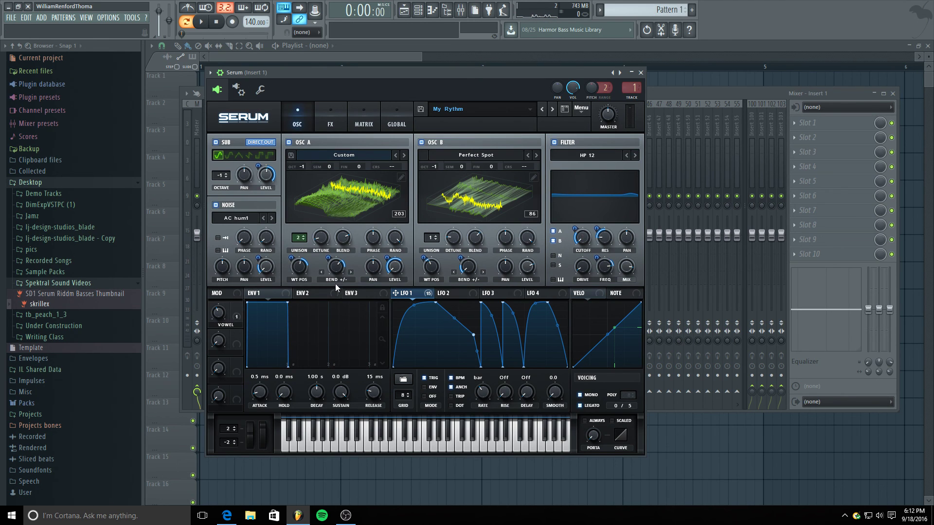
Check the Vowel macro's options and sweep its value up and back down to audition the effect on the sound.
{"action": "right_click", "coordinate": [220, 314]}
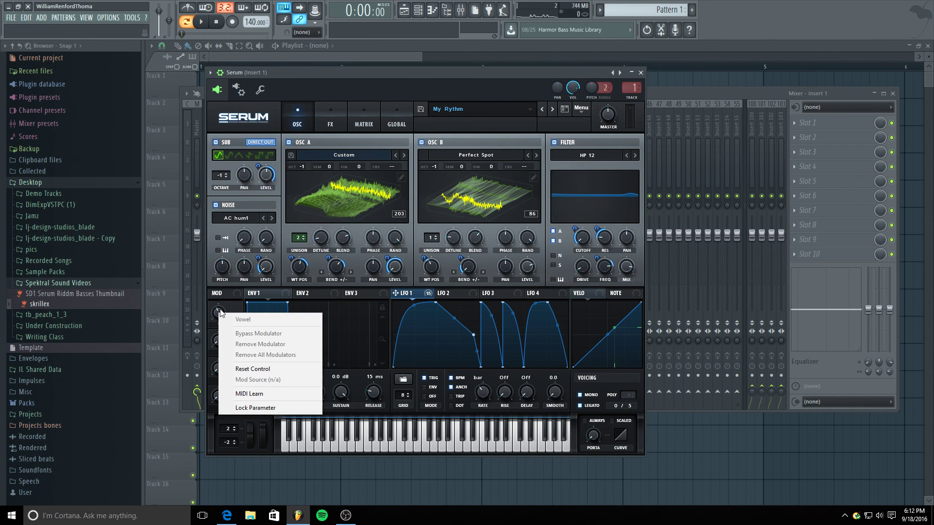
{"action": "left_click", "coordinate": [225, 304]}
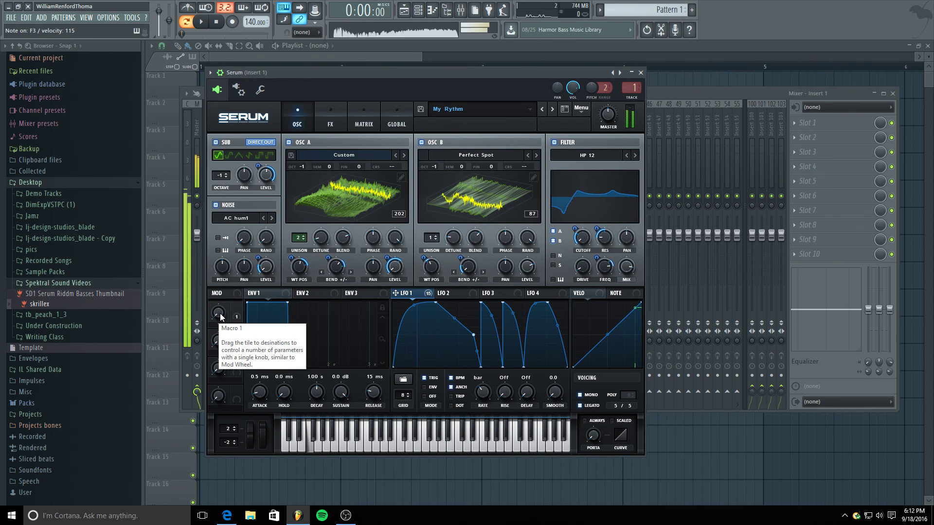
{"action": "mouse_move", "coordinate": [220, 314]}
{"action": "left_mouse_down"}
{"action": "mouse_move", "coordinate": [231, 192]}
{"action": "mouse_move", "coordinate": [224, 326]}
{"action": "mouse_move", "coordinate": [227, 238]}
{"action": "mouse_move", "coordinate": [210, 305]}
{"action": "left_mouse_up"}
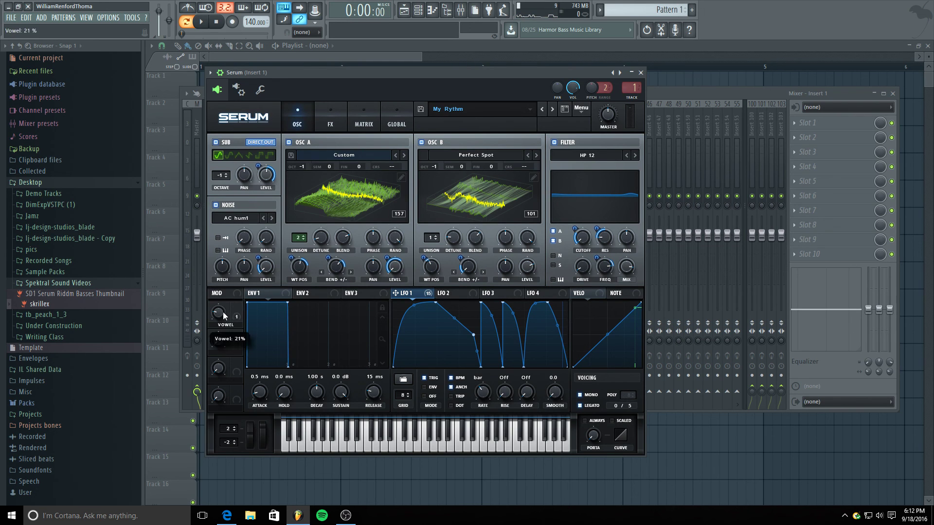
{"action": "mouse_move", "coordinate": [222, 307]}
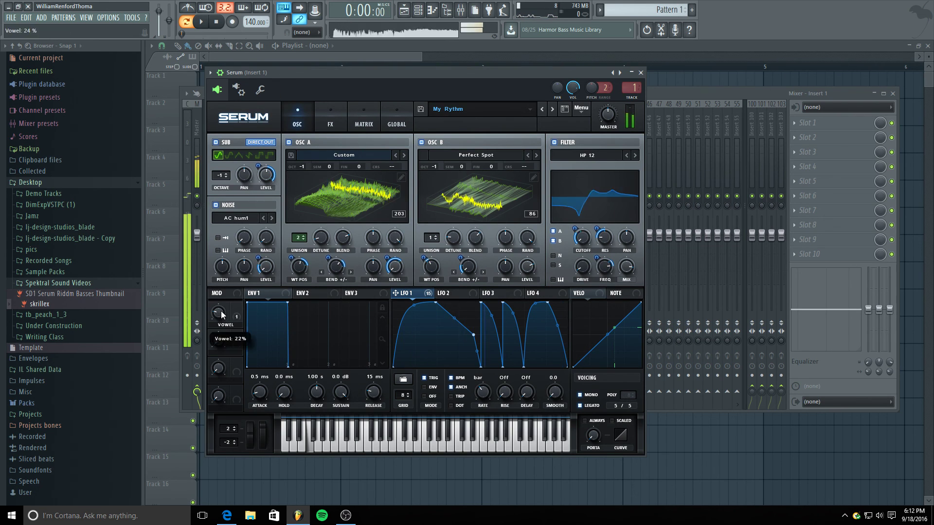
{"action": "left_click", "coordinate": [333, 72]}
{"action": "left_click_drag", "start_coordinate": [223, 313], "coordinate": [225, 302]}
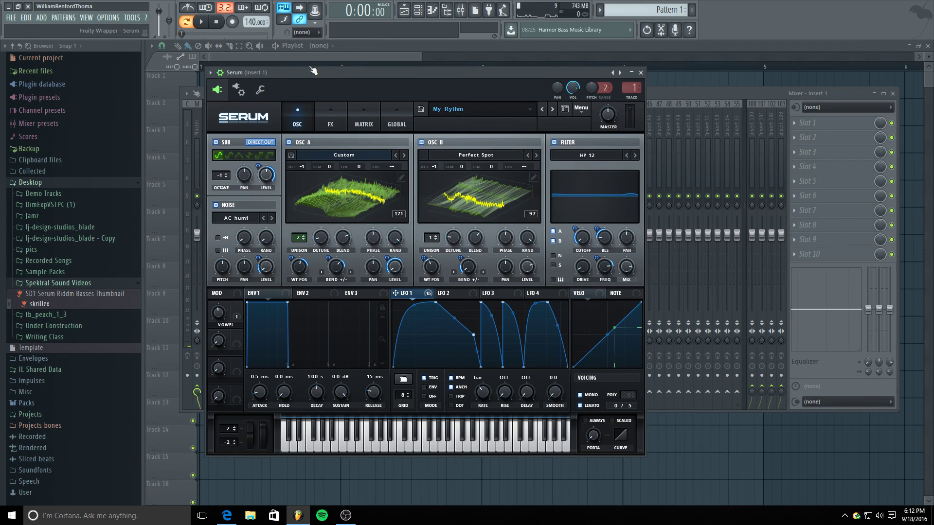
{"action": "left_click_drag", "start_coordinate": [216, 316], "coordinate": [216, 323]}
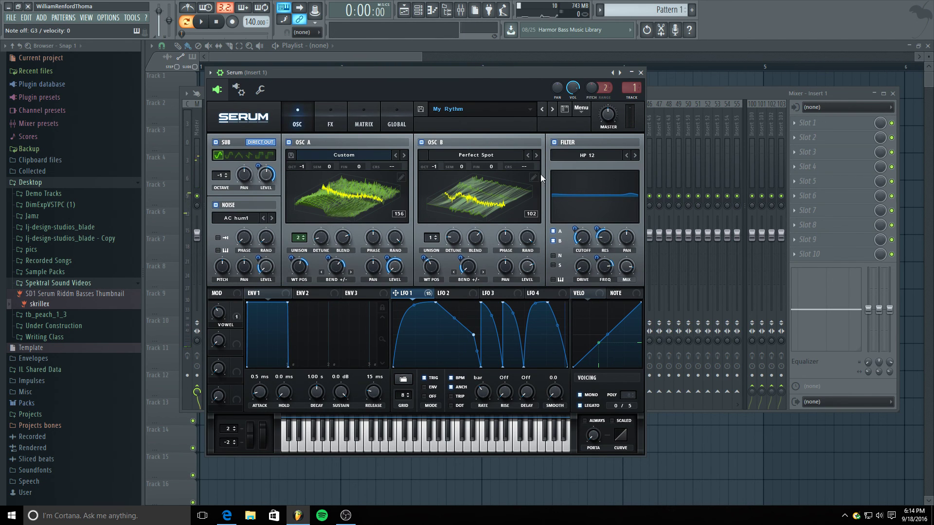
Switch off all active effects in the effects rack: Reverb, EQ, Compressor, Distortion and Hyper/Dimension.
{"action": "left_click", "coordinate": [321, 107]}
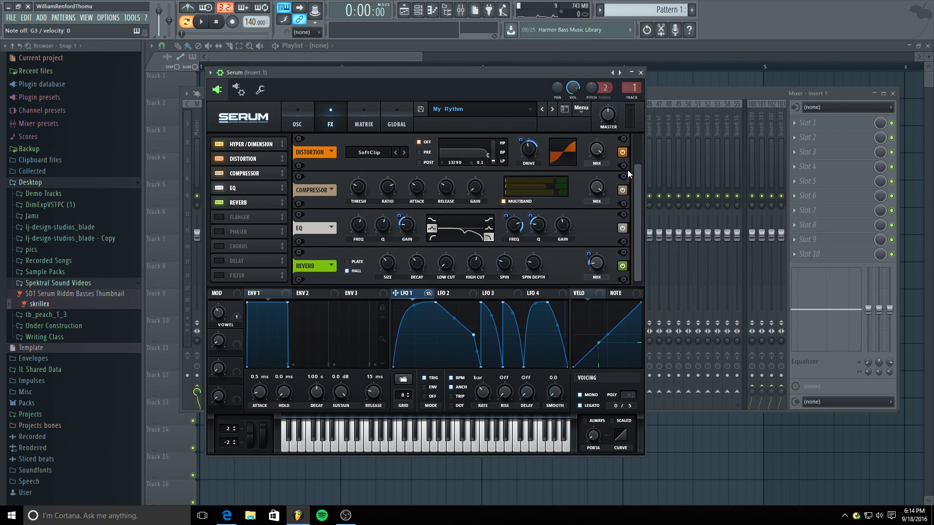
{"action": "left_click_drag", "start_coordinate": [633, 171], "coordinate": [632, 229]}
{"action": "left_click", "coordinate": [216, 202]}
{"action": "left_click", "coordinate": [217, 188]}
{"action": "left_click", "coordinate": [219, 173]}
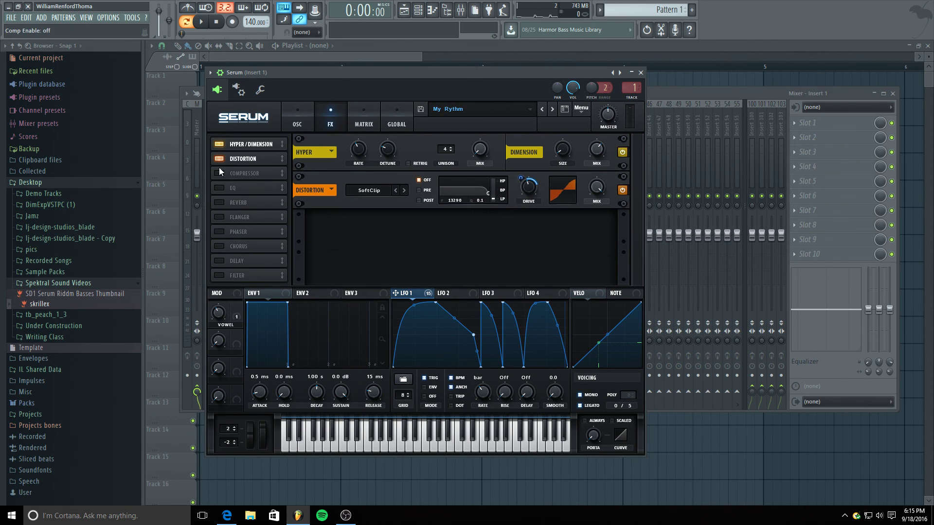
{"action": "left_click", "coordinate": [219, 158]}
{"action": "left_click", "coordinate": [220, 144]}
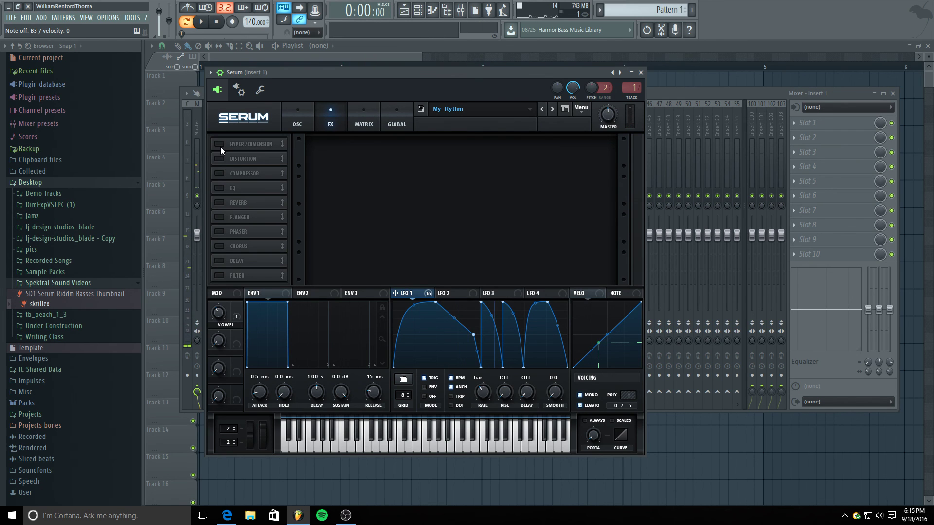
Switch Hyper/Dimension back on, comparing the sound without it, and check the Dimension size and mix values.
{"action": "left_click", "coordinate": [220, 147]}
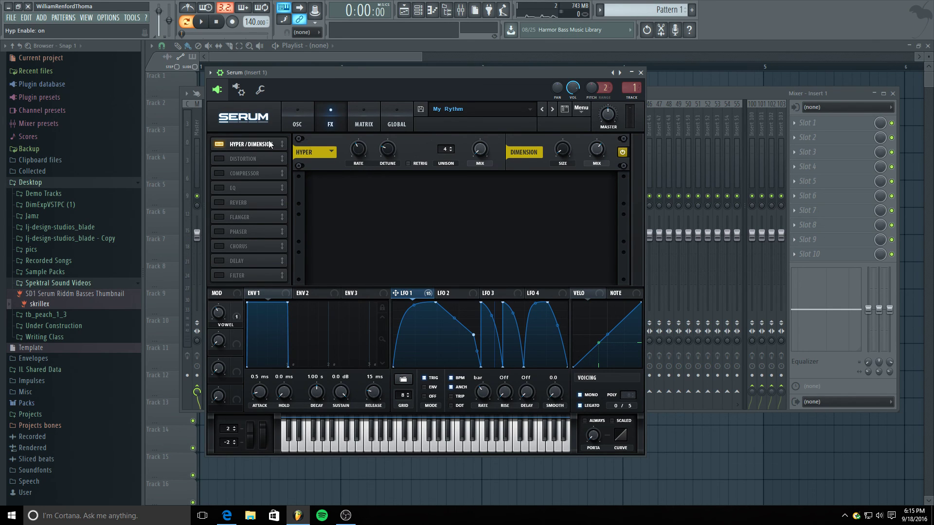
{"action": "left_click", "coordinate": [223, 143]}
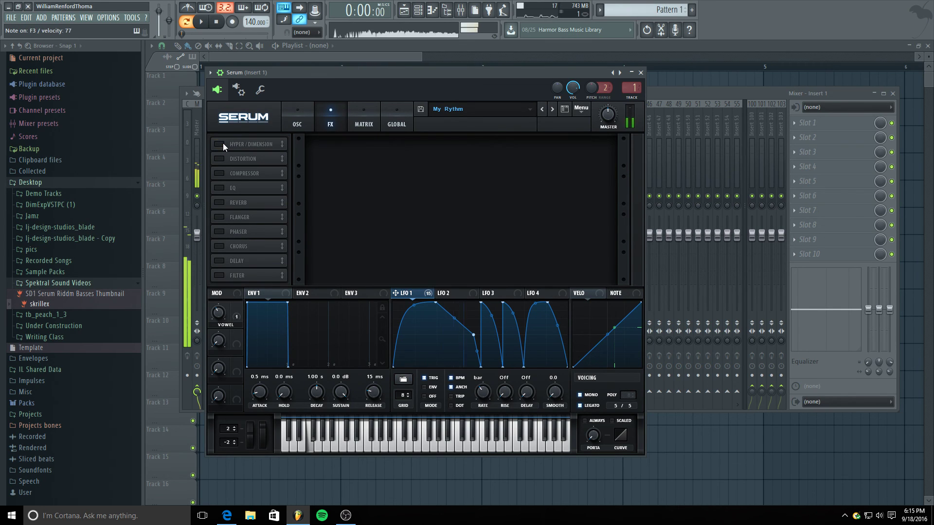
{"action": "left_click", "coordinate": [223, 143]}
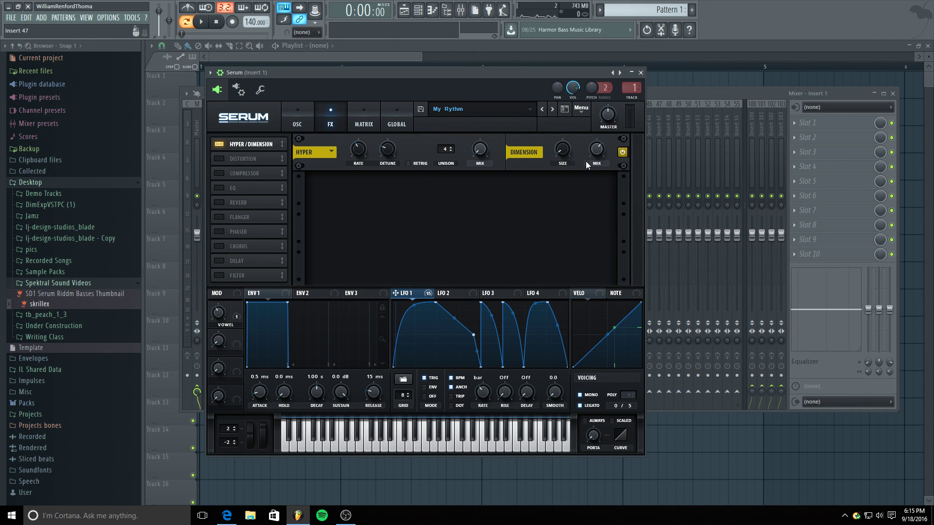
{"action": "left_click", "coordinate": [561, 153]}
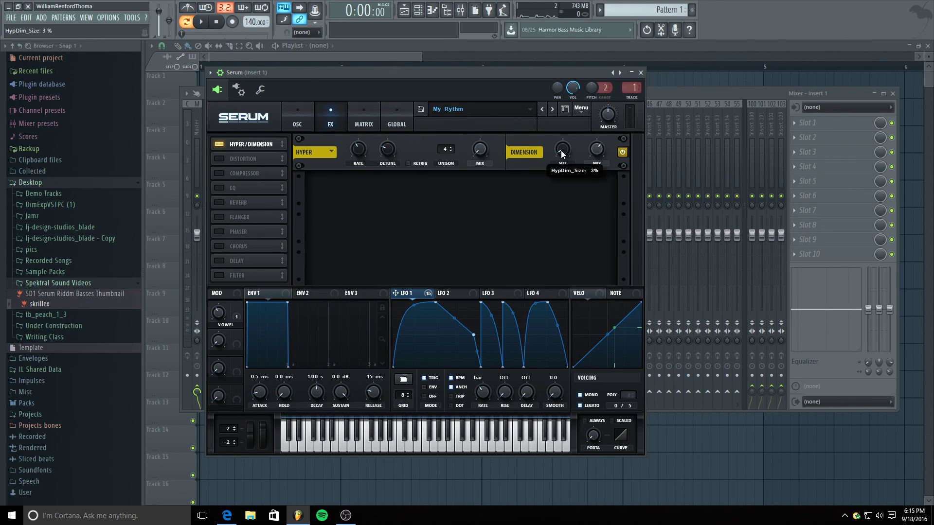
{"action": "left_click", "coordinate": [596, 148]}
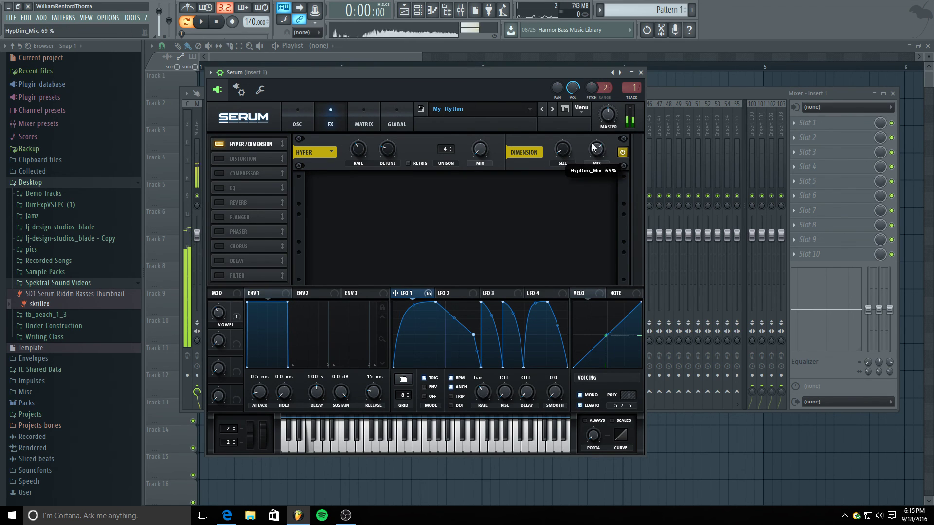
{"action": "left_click_drag", "start_coordinate": [592, 145], "coordinate": [593, 149]}
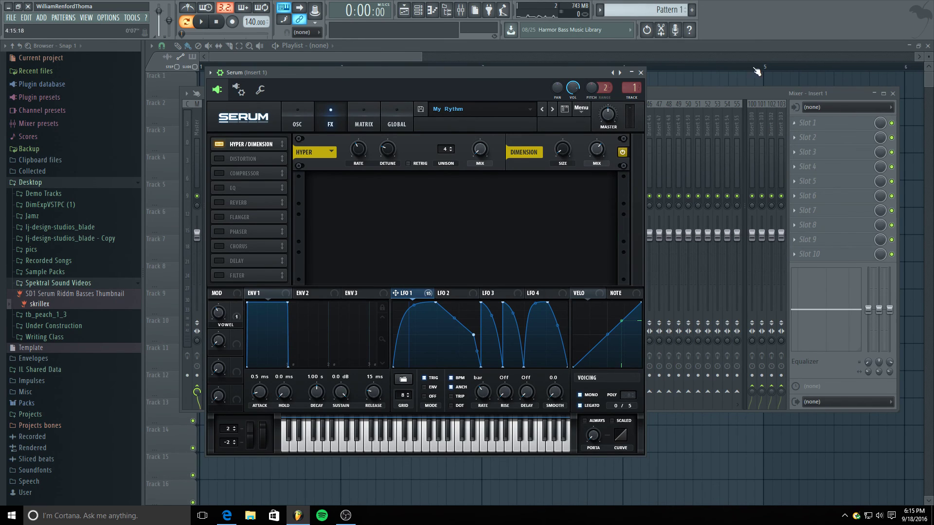
Switch the Distortion effect back on, comparing the sound with it off and on.
{"action": "left_click", "coordinate": [220, 159]}
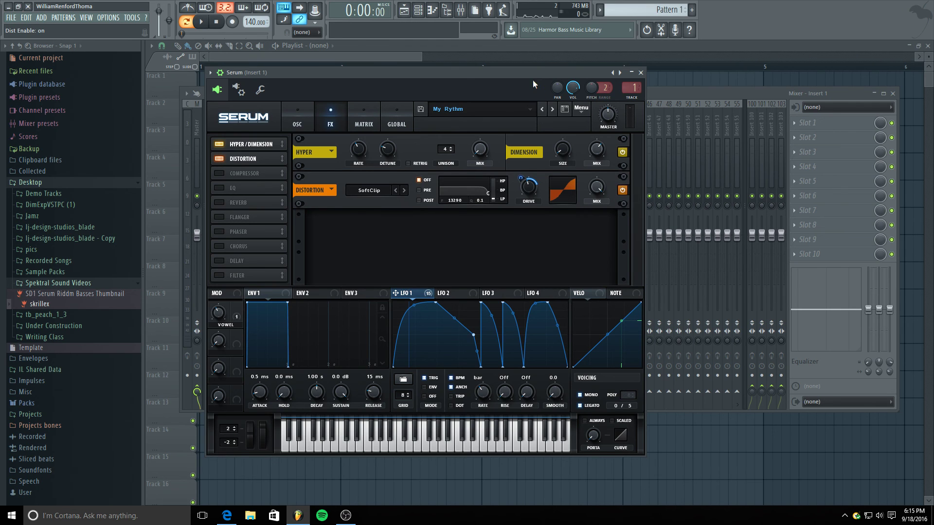
{"action": "left_click", "coordinate": [224, 159]}
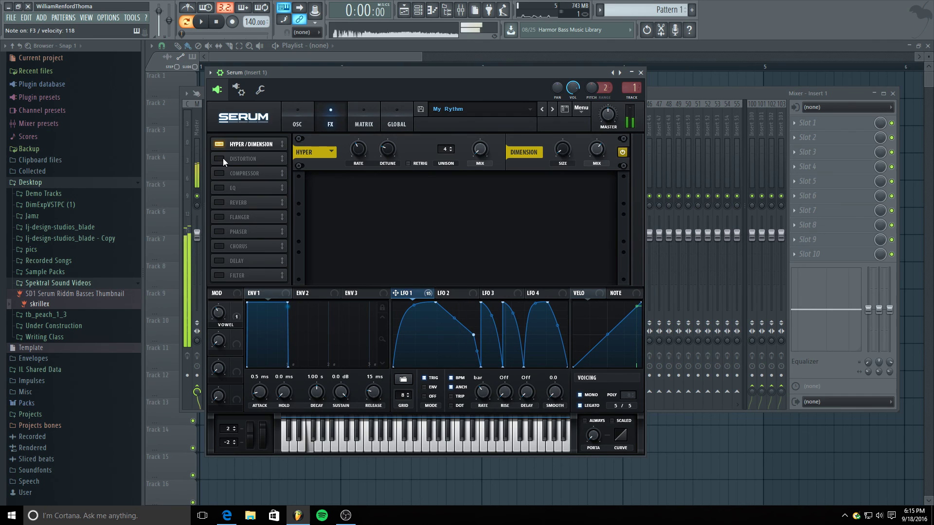
{"action": "left_click", "coordinate": [222, 158]}
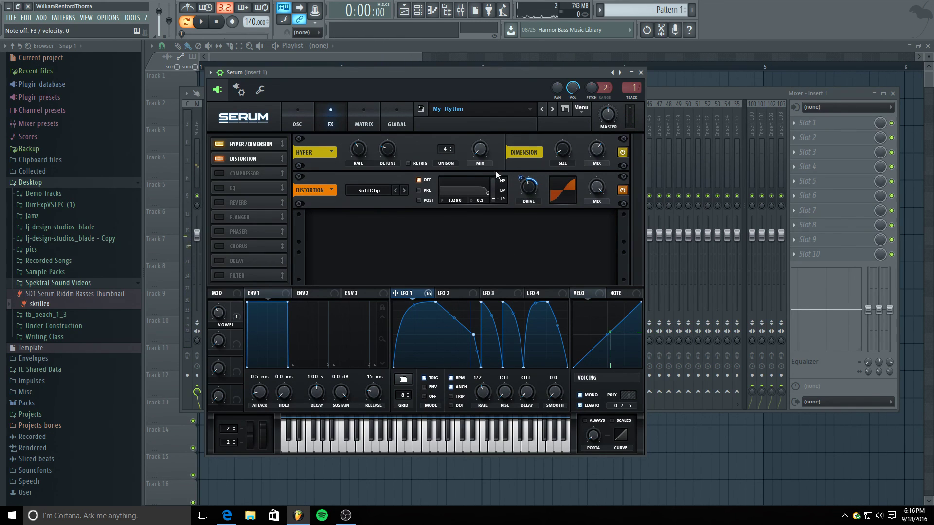
Audition the Tube and Diode 1 distortion modes against SoftClip and return the mode to SoftClip.
{"action": "left_click", "coordinate": [395, 194]}
{"action": "left_click", "coordinate": [375, 208]}
{"action": "left_click", "coordinate": [374, 190]}
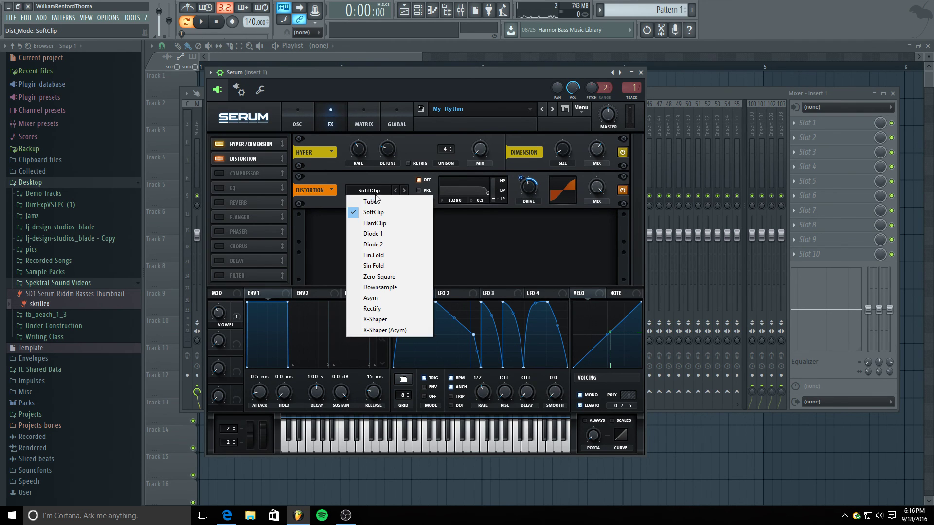
{"action": "left_click", "coordinate": [381, 201]}
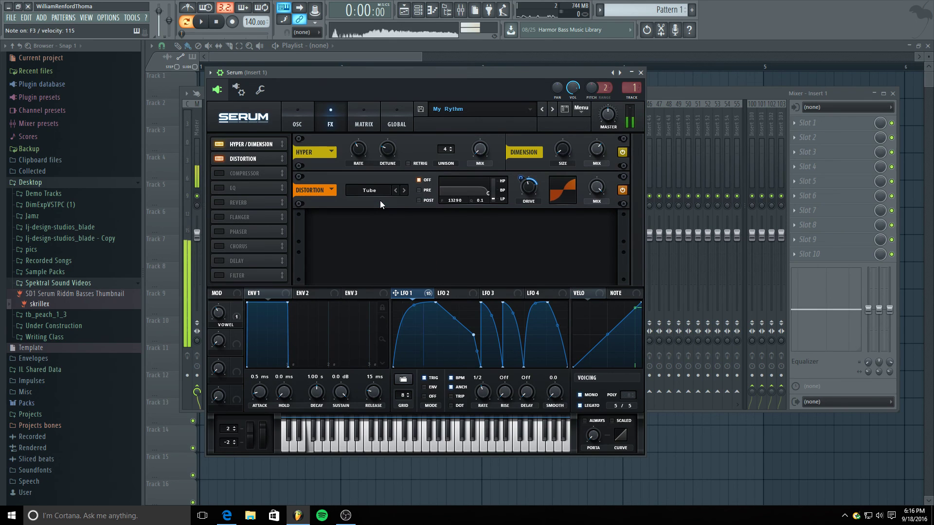
{"action": "left_click", "coordinate": [381, 190]}
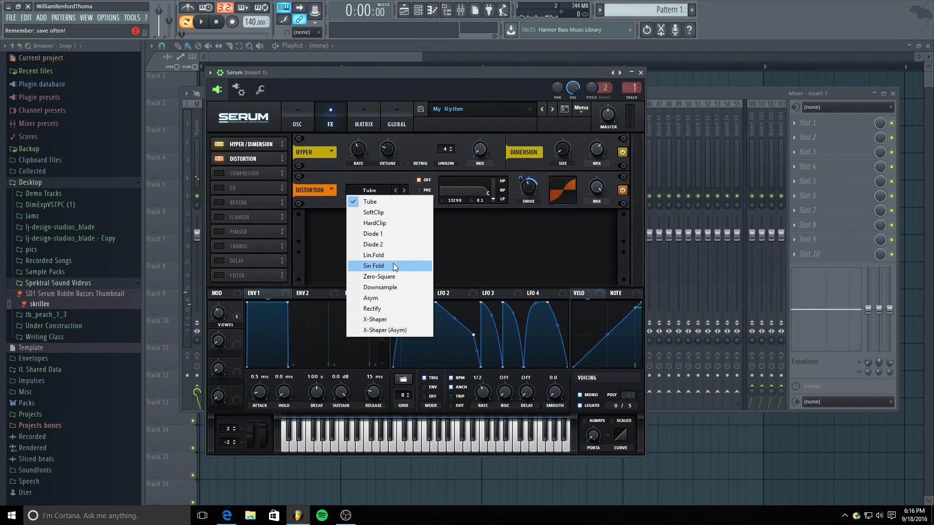
{"action": "left_click", "coordinate": [392, 233]}
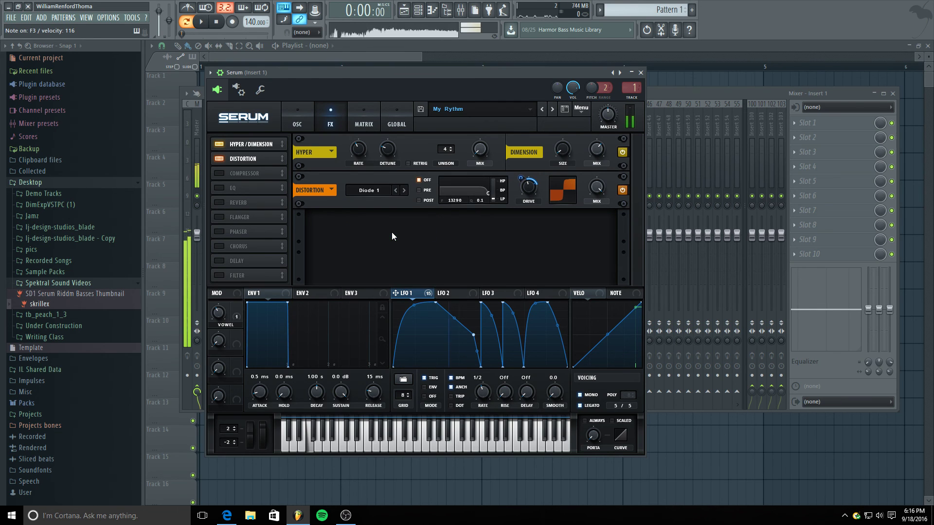
{"action": "left_click", "coordinate": [373, 188]}
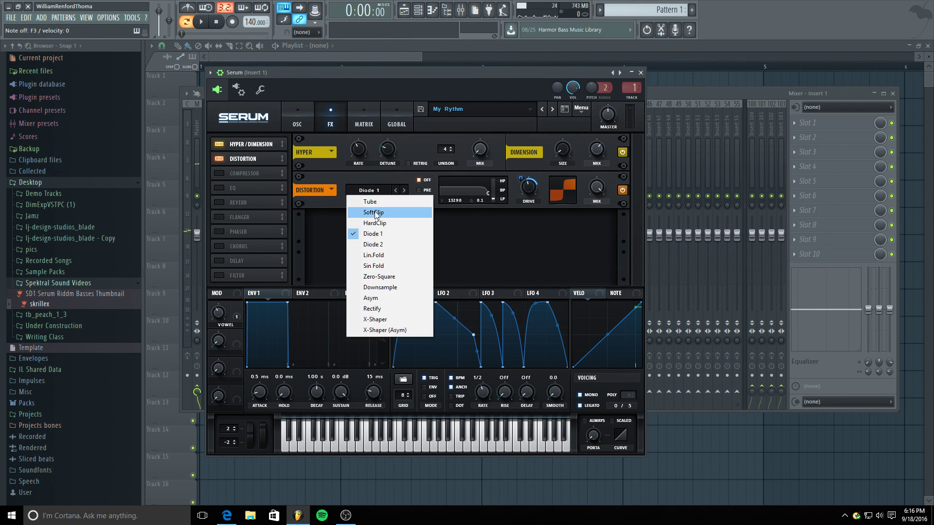
{"action": "left_click", "coordinate": [378, 208]}
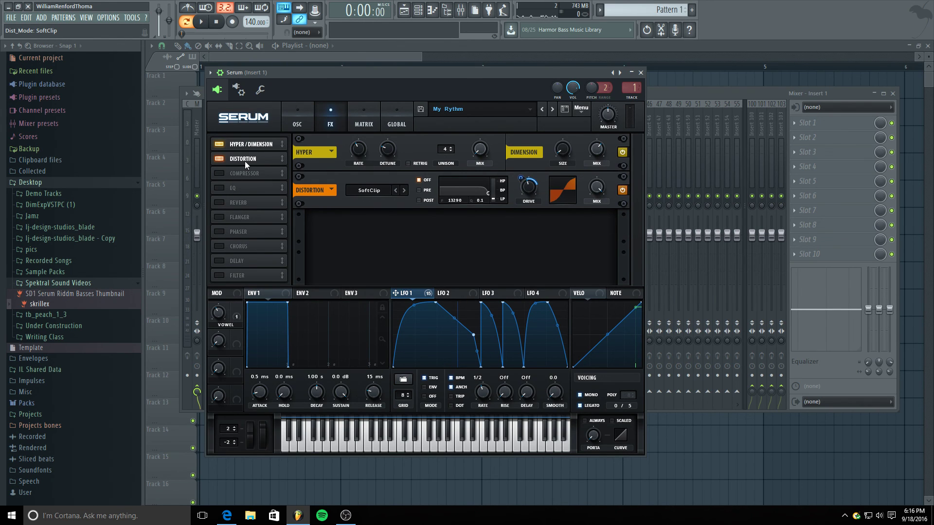
Switch the Compressor back on, comparing the sound with it off and on.
{"action": "left_click", "coordinate": [218, 173]}
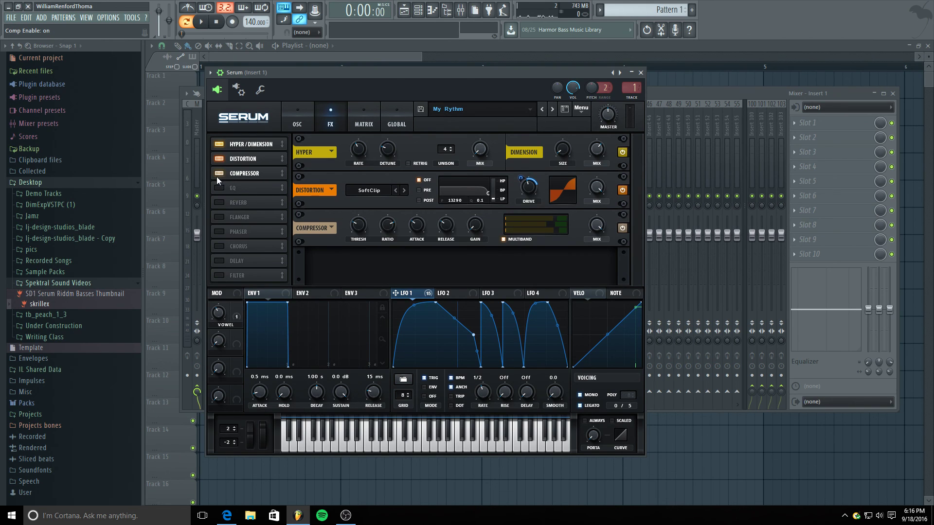
{"action": "left_click", "coordinate": [219, 174]}
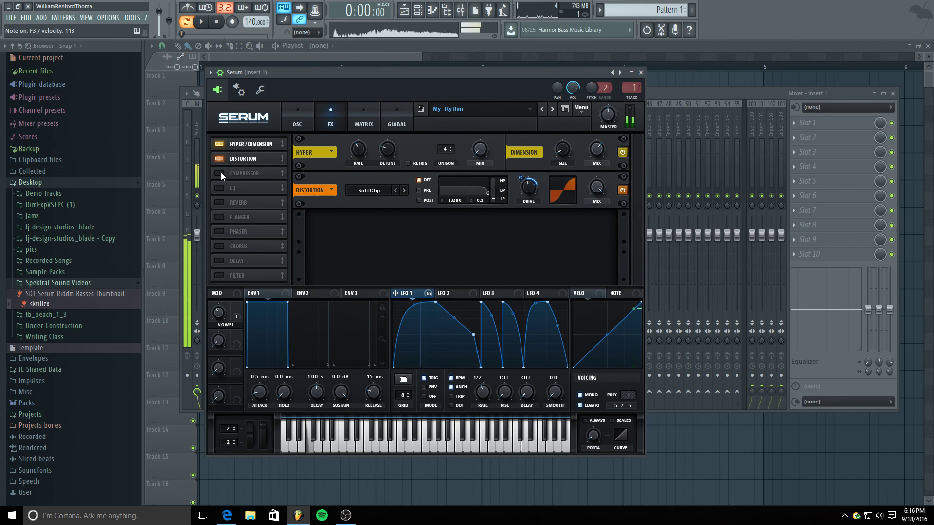
{"action": "left_click", "coordinate": [220, 173]}
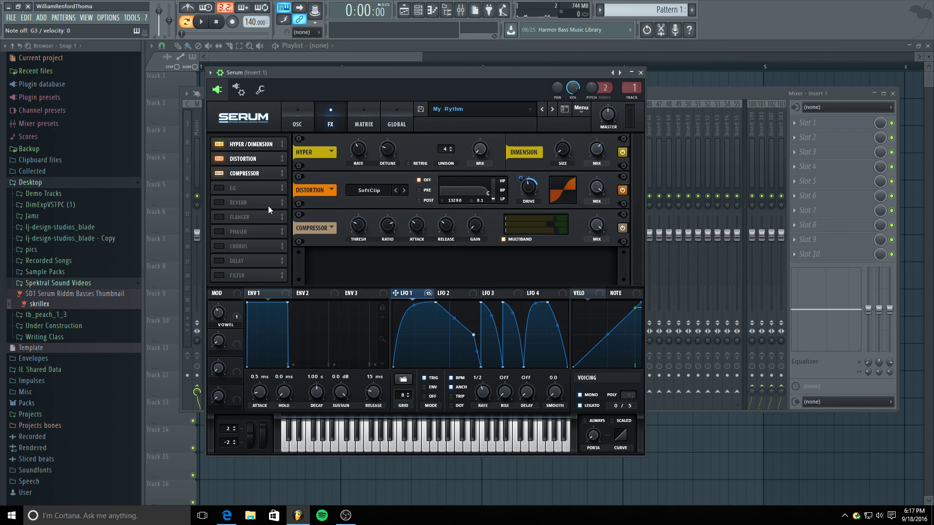
Switch the EQ back on, toggling it off and on to compare the sound.
{"action": "left_click", "coordinate": [220, 187]}
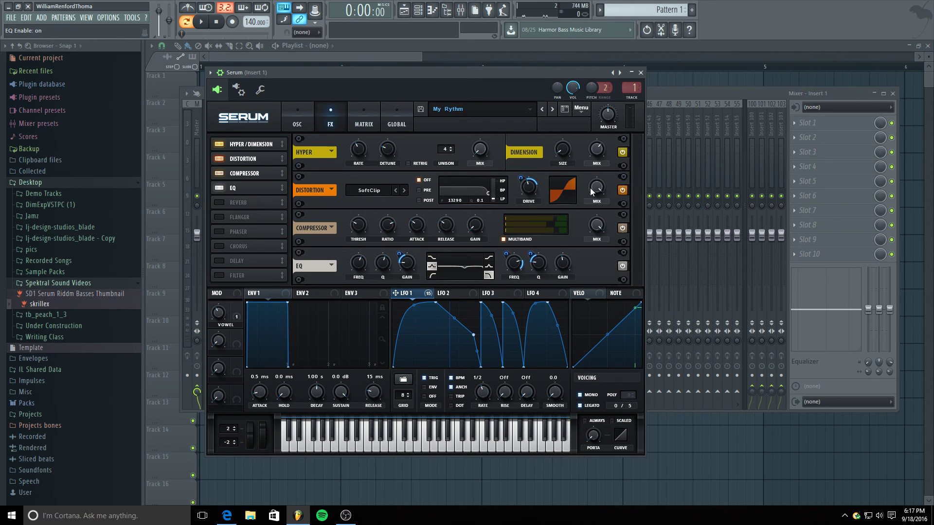
{"action": "left_click", "coordinate": [219, 186]}
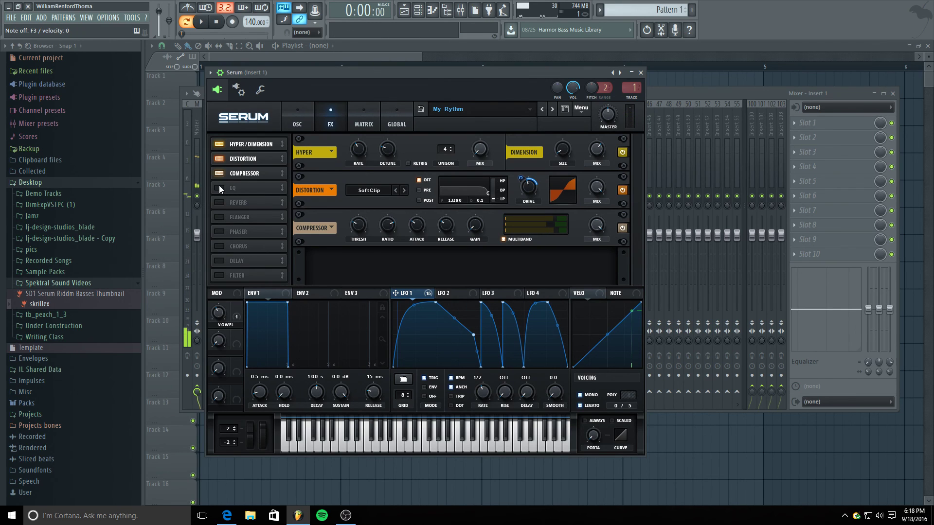
{"action": "left_click", "coordinate": [219, 187]}
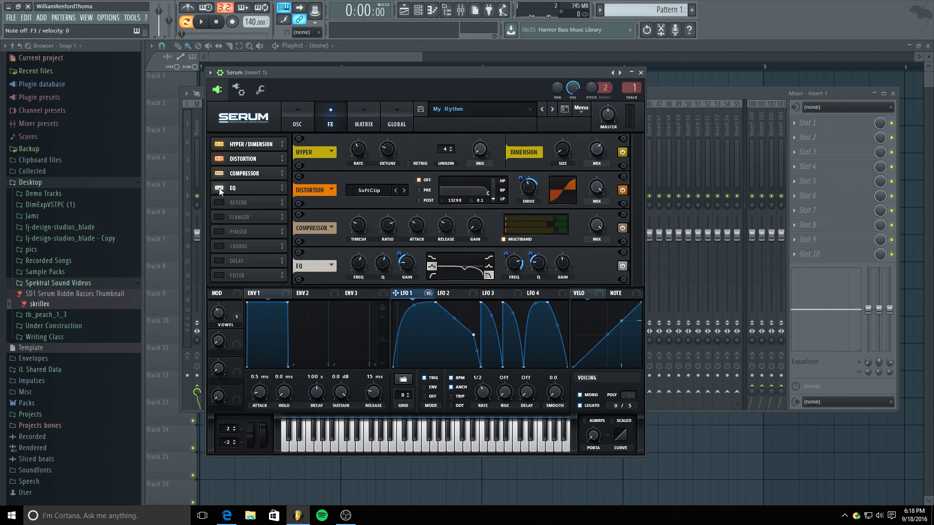
{"action": "left_click", "coordinate": [219, 188]}
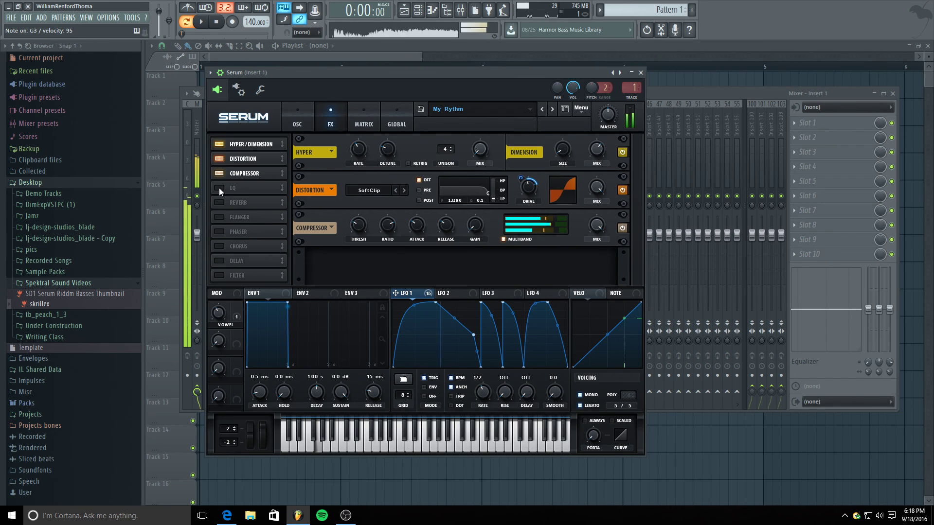
{"action": "left_click", "coordinate": [219, 188]}
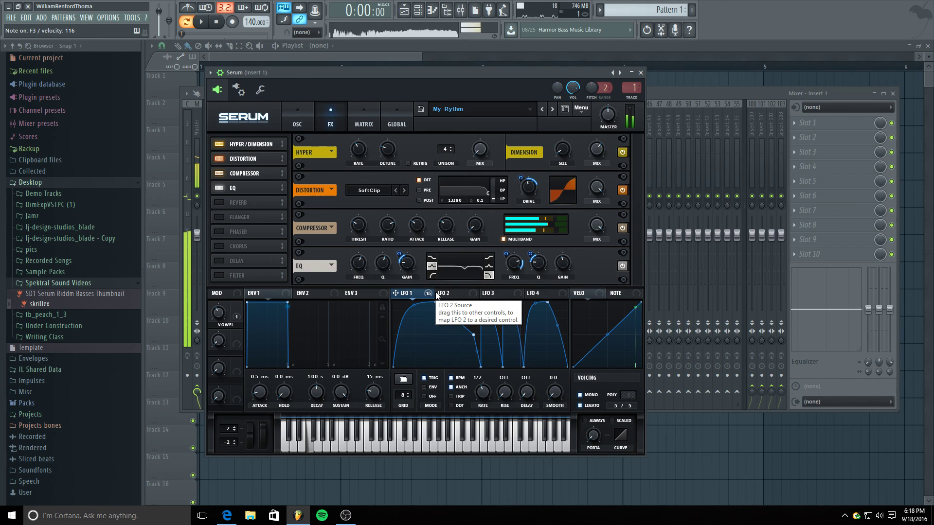
Sweep the EQ high band's Q up to 45% and down to about 22%, and check that band's gain.
{"action": "left_click_drag", "start_coordinate": [436, 296], "coordinate": [511, 278]}
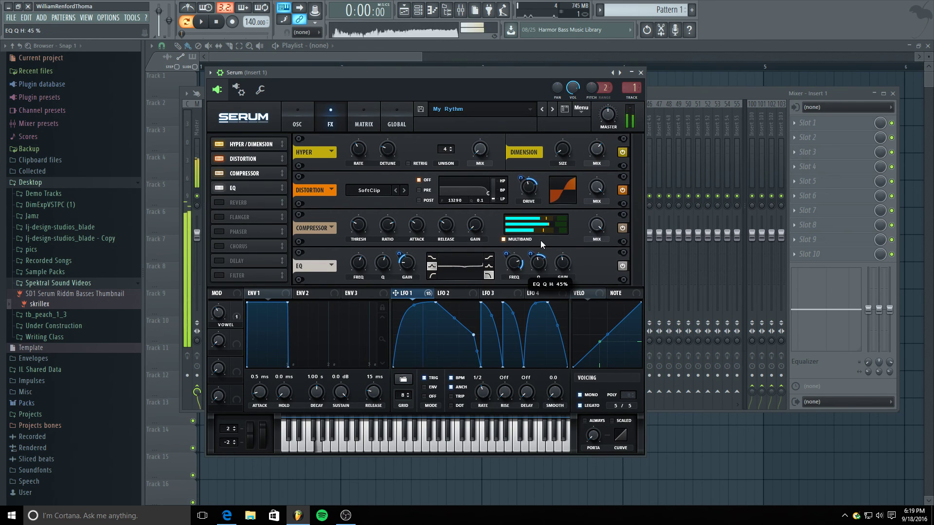
{"action": "left_click_drag", "start_coordinate": [541, 240], "coordinate": [541, 263]}
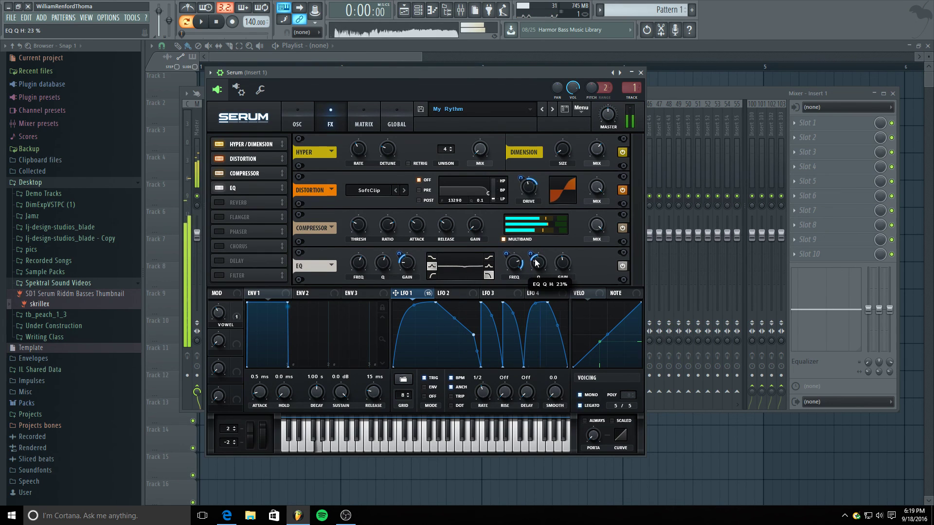
{"action": "left_click_drag", "start_coordinate": [535, 264], "coordinate": [536, 265]}
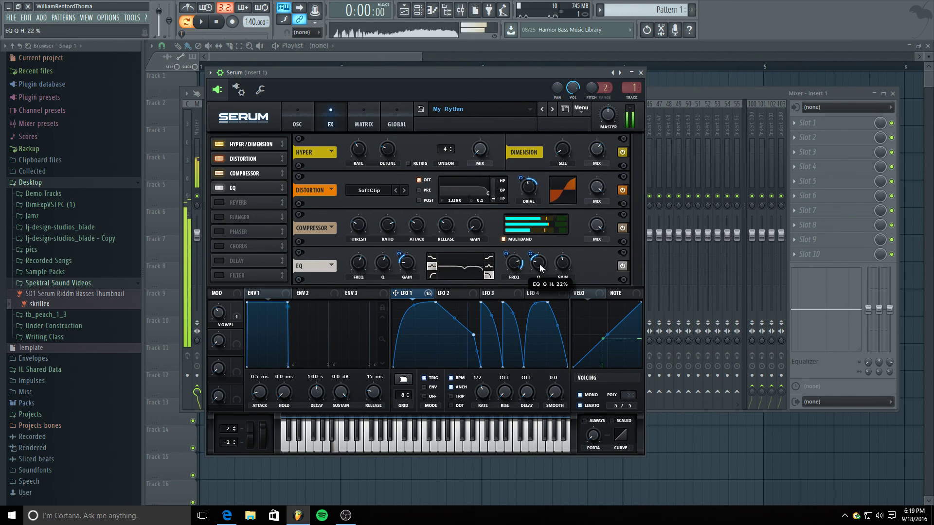
{"action": "left_click_drag", "start_coordinate": [539, 264], "coordinate": [540, 269]}
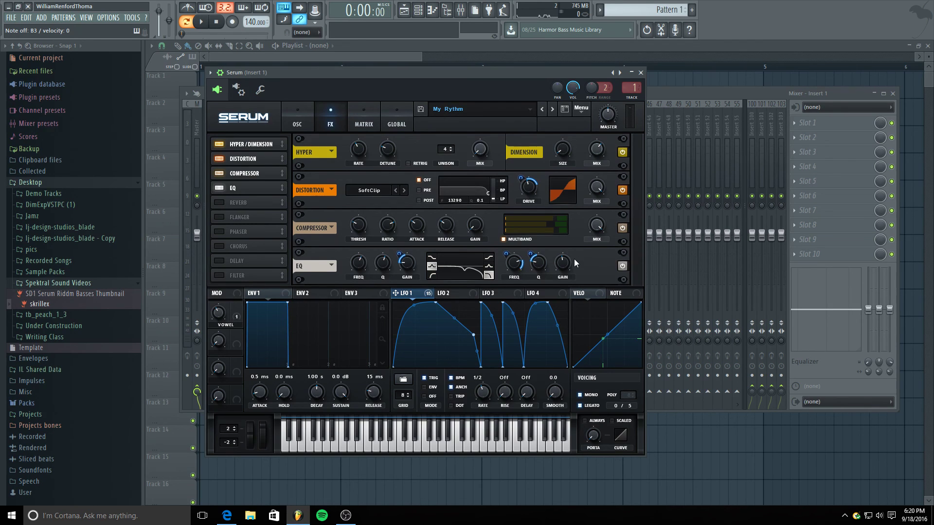
{"action": "left_click_drag", "start_coordinate": [564, 263], "coordinate": [564, 262]}
{"action": "mouse_move", "coordinate": [564, 266]}
{"action": "left_mouse_down"}
{"action": "mouse_move", "coordinate": [571, 212]}
{"action": "mouse_move", "coordinate": [567, 318]}
{"action": "mouse_move", "coordinate": [568, 271]}
{"action": "left_mouse_up"}
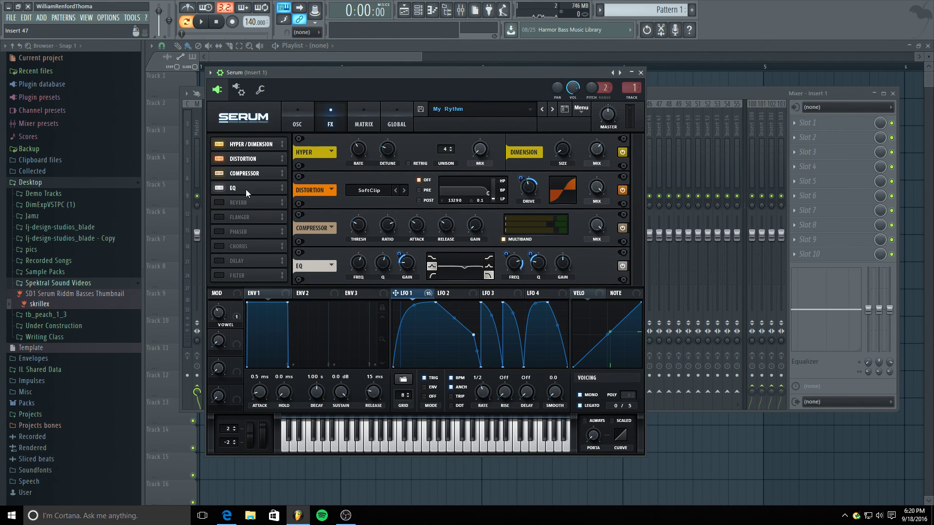
Switch the Reverb back on and check its low cut setting in the effects rack.
{"action": "left_click", "coordinate": [221, 202]}
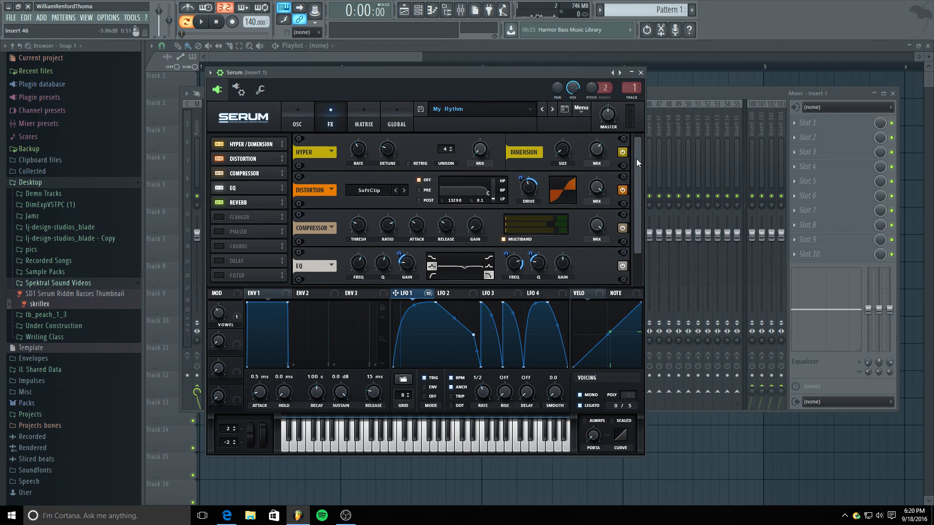
{"action": "scroll", "coordinate": [636, 159], "scroll_direction": "down", "scroll_amount": 1}
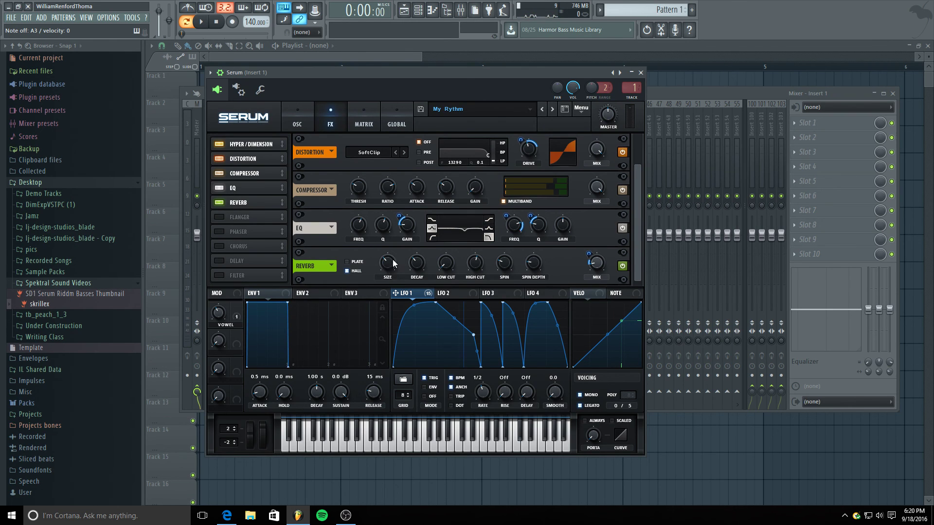
{"action": "left_click_drag", "start_coordinate": [451, 258], "coordinate": [449, 233]}
{"action": "left_click_drag", "start_coordinate": [635, 173], "coordinate": [649, 106]}
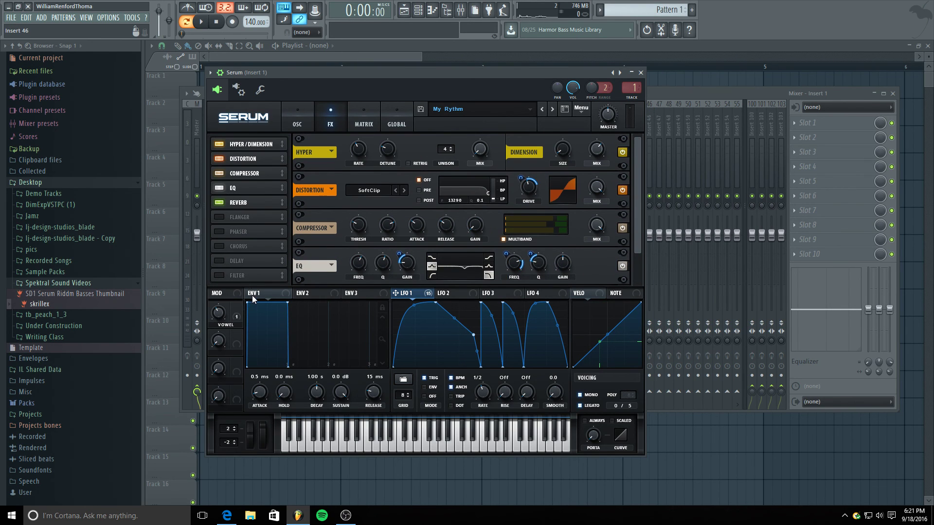
Return to the oscillator view, set LFO 1 to ENV mode and check the loopback point options of its curve.
{"action": "left_click", "coordinate": [300, 112]}
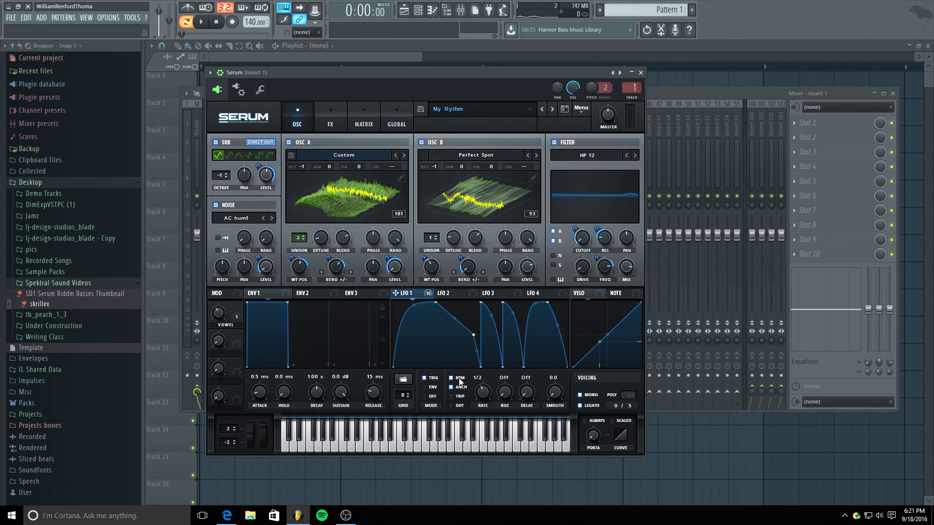
{"action": "left_click", "coordinate": [423, 387]}
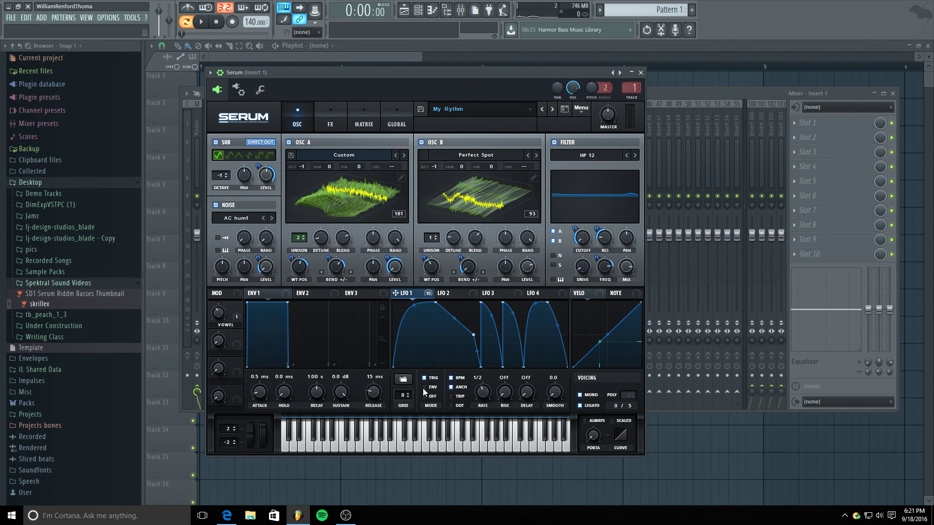
{"action": "right_click", "coordinate": [482, 308]}
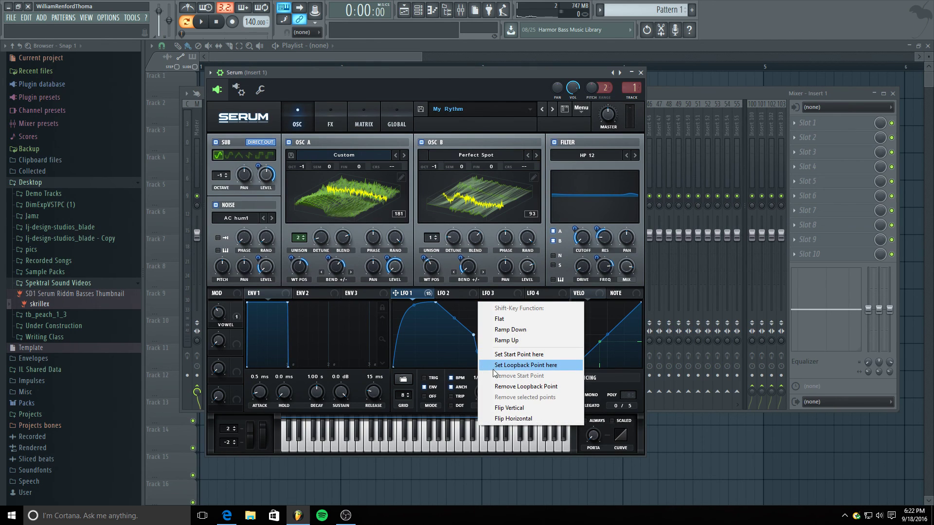
{"action": "left_click", "coordinate": [520, 77]}
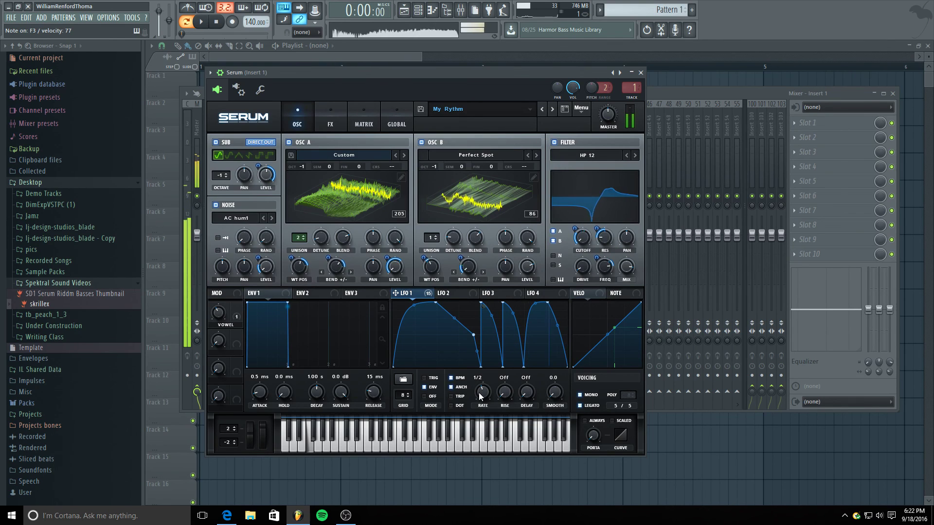
Raise the project tempo to 172 BPM to audition the LFO movement, and return it to 140 BPM.
{"action": "mouse_move", "coordinate": [249, 22]}
{"action": "left_mouse_down"}
{"action": "mouse_move", "coordinate": [249, 7]}
{"action": "mouse_move", "coordinate": [254, 22]}
{"action": "left_mouse_up"}
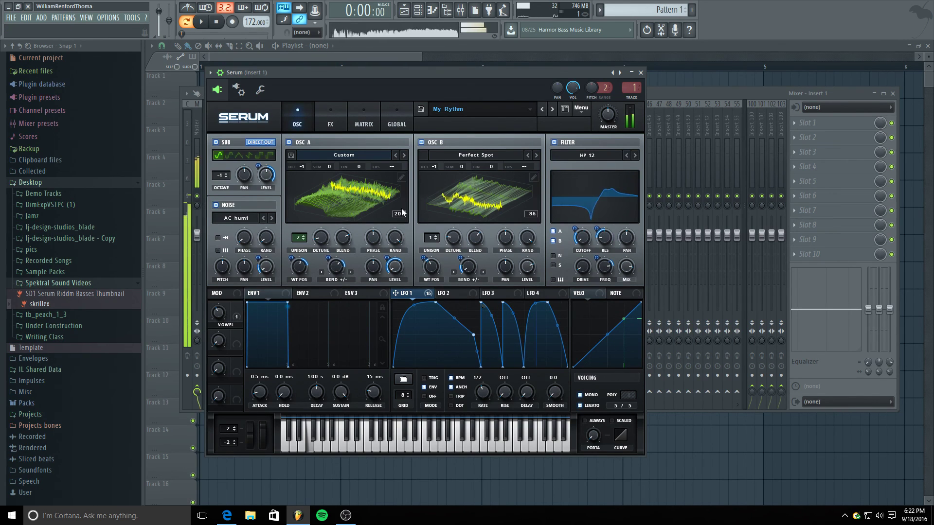
{"action": "left_click_drag", "start_coordinate": [256, 22], "coordinate": [256, 34]}
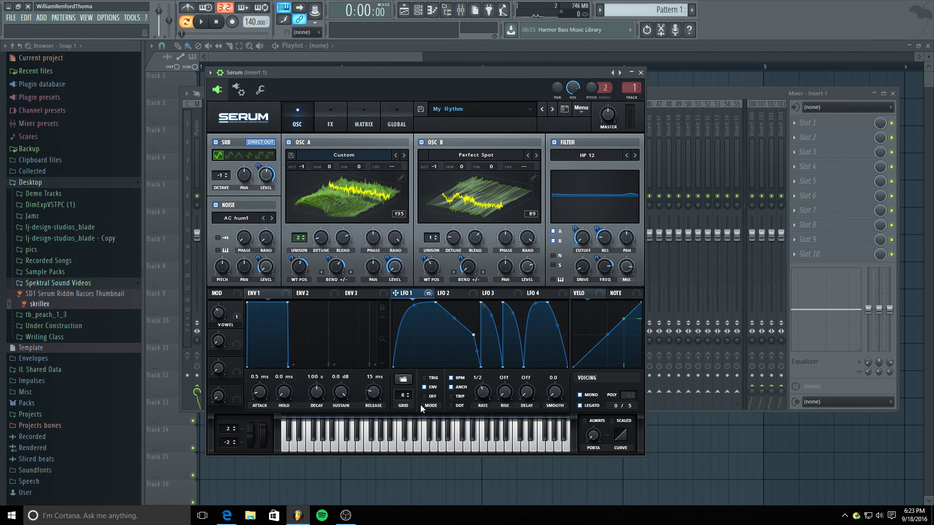
Switch to the OBS recording application.
{"action": "left_click", "coordinate": [338, 513]}
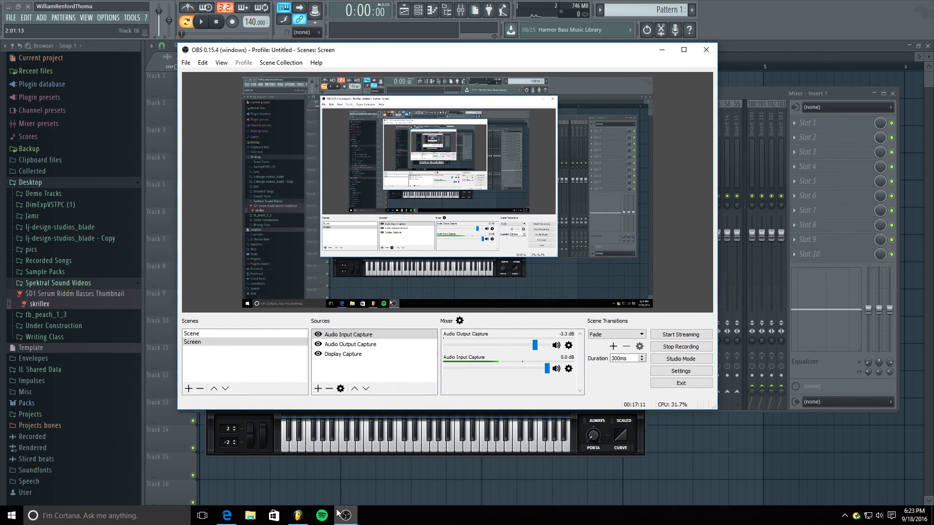